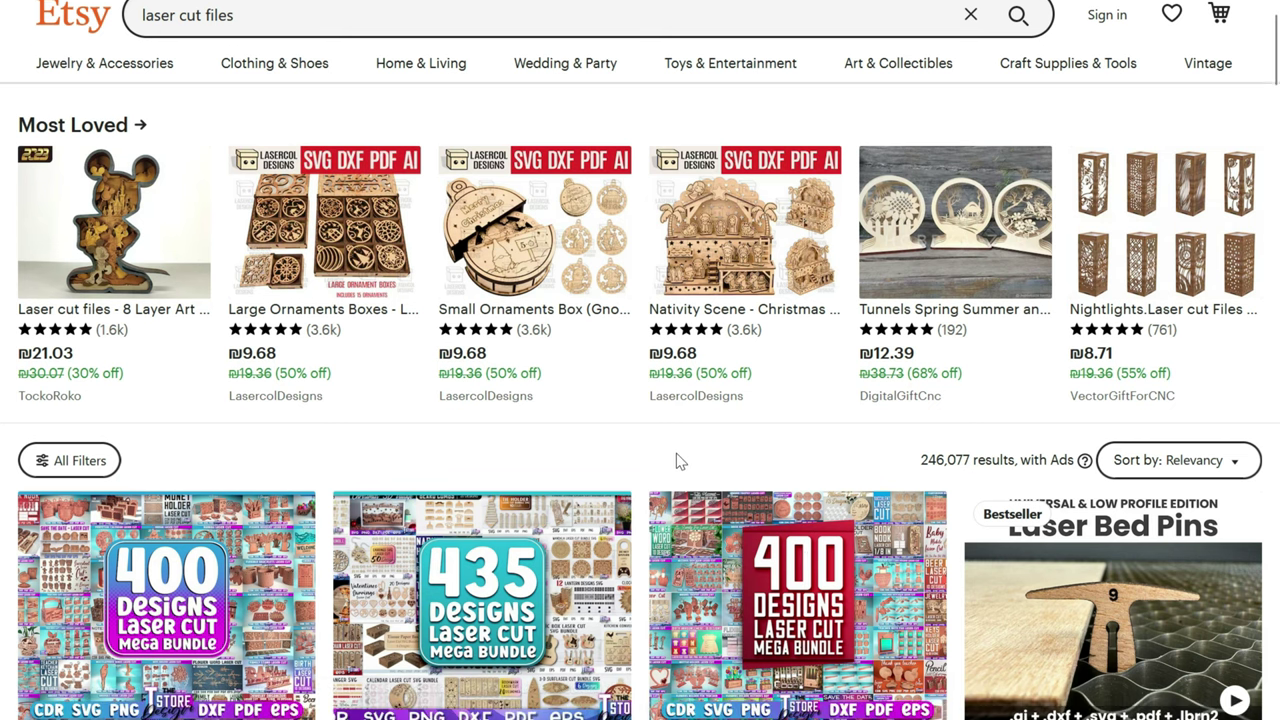
{"action": "scroll", "coordinate": [676, 462], "scroll_direction": "down", "scroll_amount": 3}
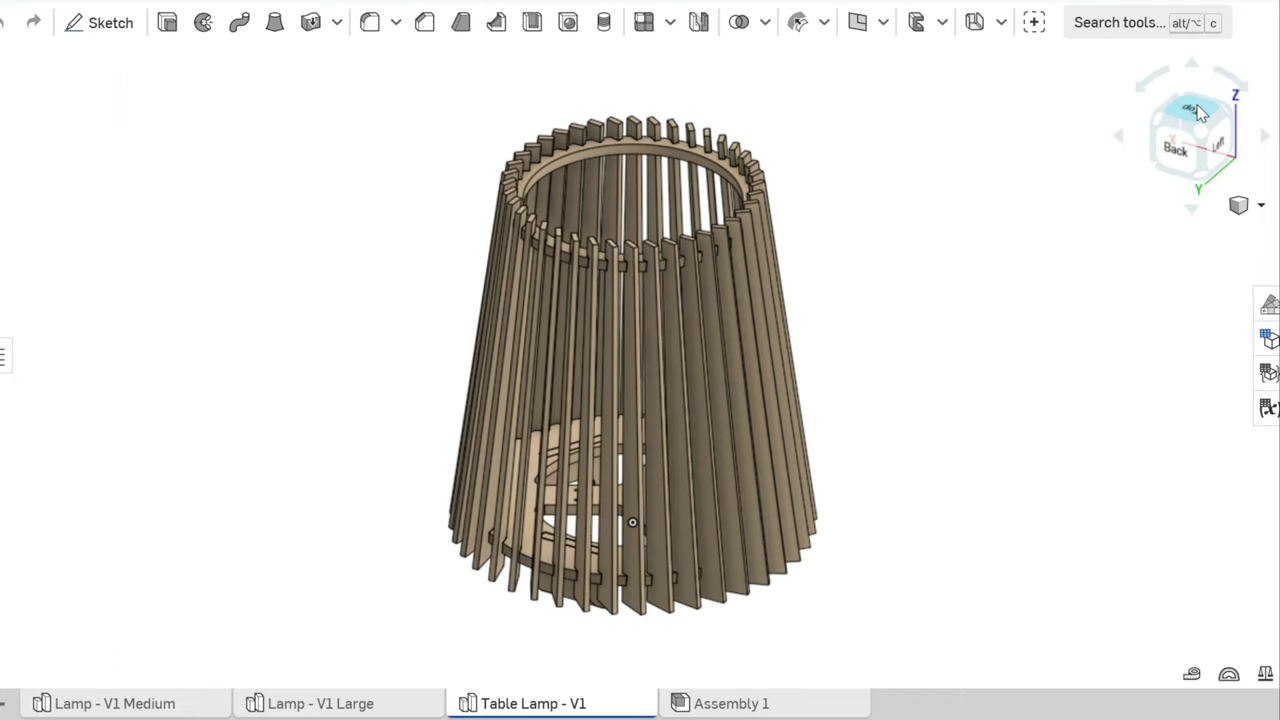
Check the lamp model from the top and angled views, then show Google image results for 'cylindrical symmetry'
{"action": "left_click", "coordinate": [1192, 108]}
{"action": "left_click", "coordinate": [1222, 160]}
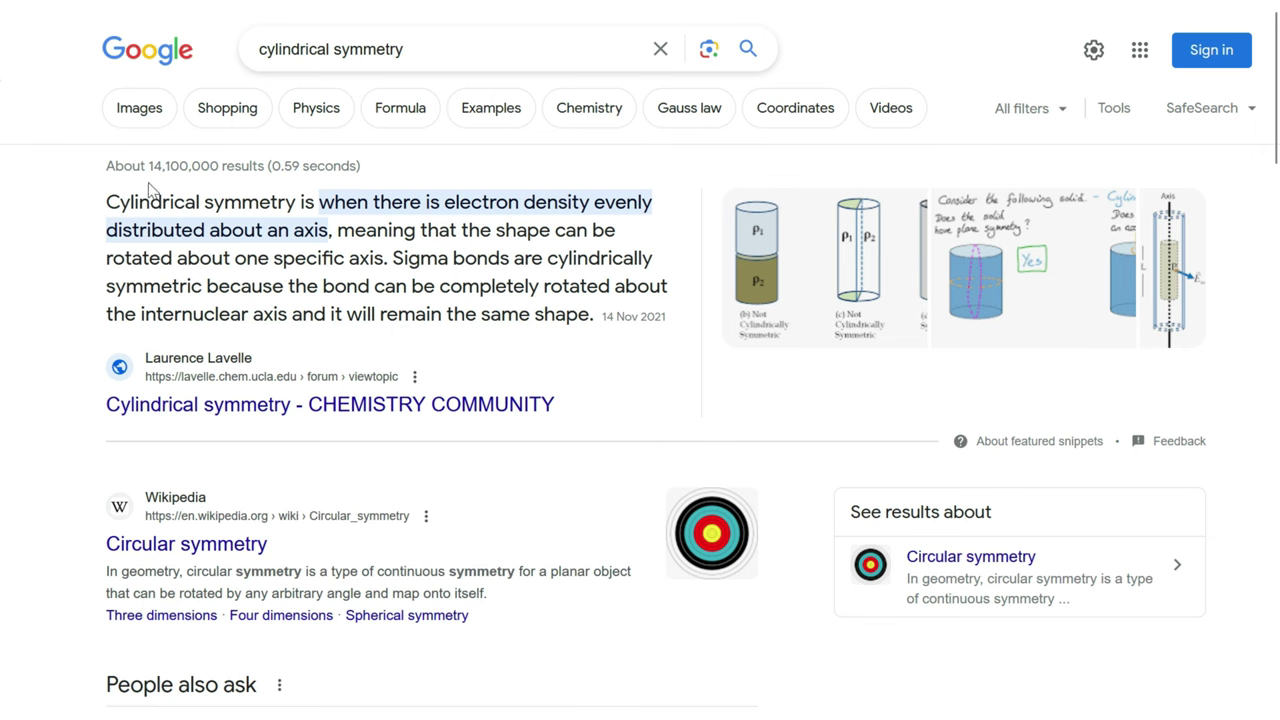
{"action": "left_click", "coordinate": [141, 110]}
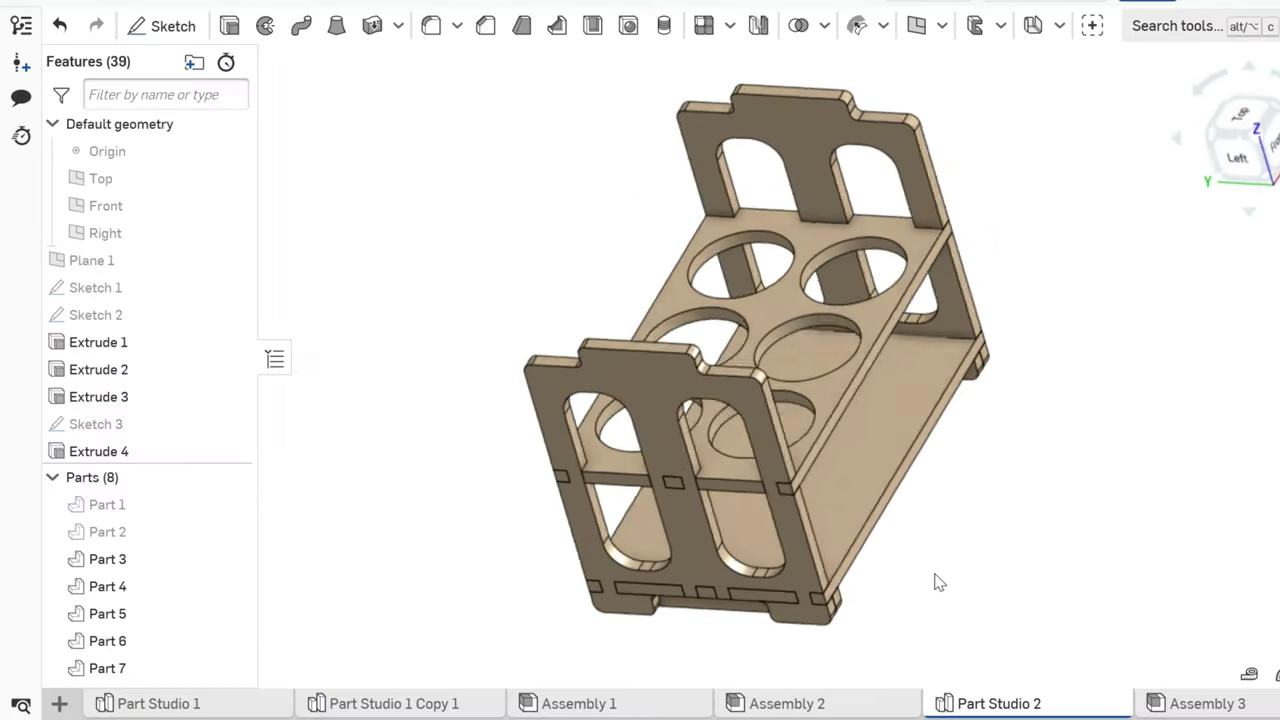
{"action": "right_click_drag", "start_coordinate": [934, 580], "coordinate": [837, 563]}
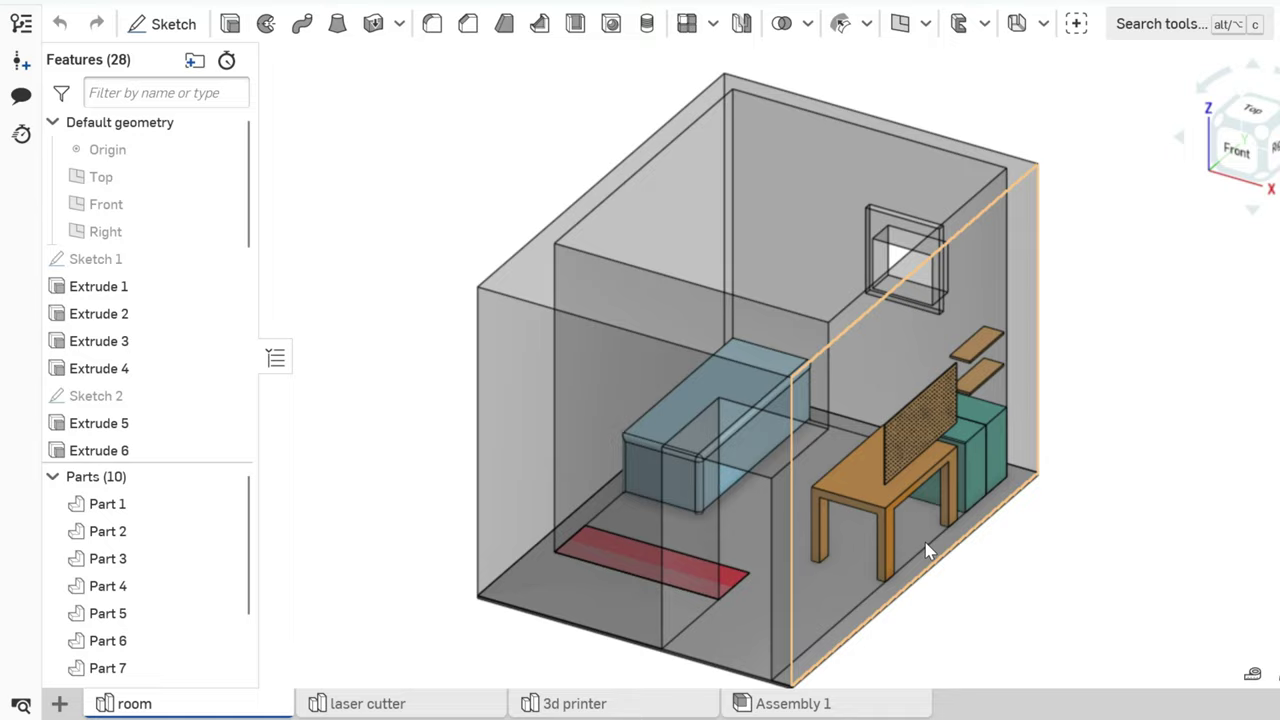
{"action": "right_click_drag", "start_coordinate": [1095, 504], "coordinate": [1050, 645]}
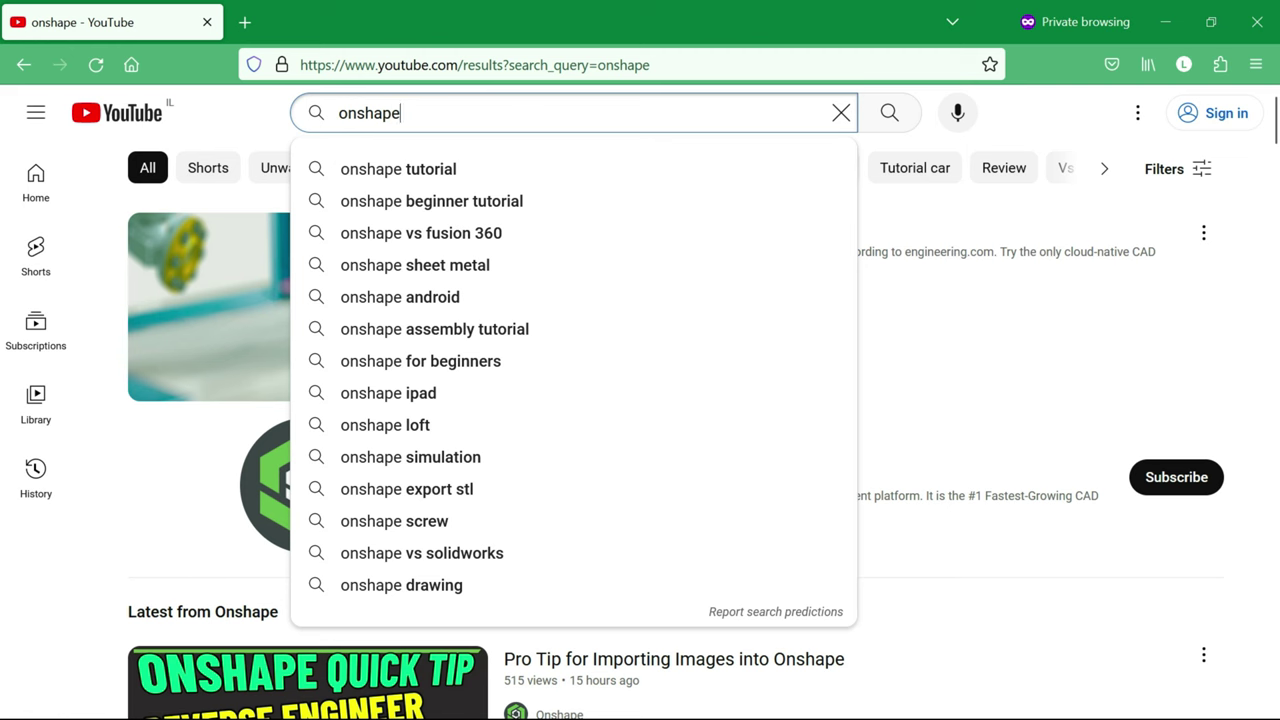
{"action": "type", "text": "t"}
Run the 'onshape tutorial' YouTube search and open the Onshape Beginner Tutorials playlist
{"action": "key", "text": "Down"}
{"action": "key", "text": "Return"}
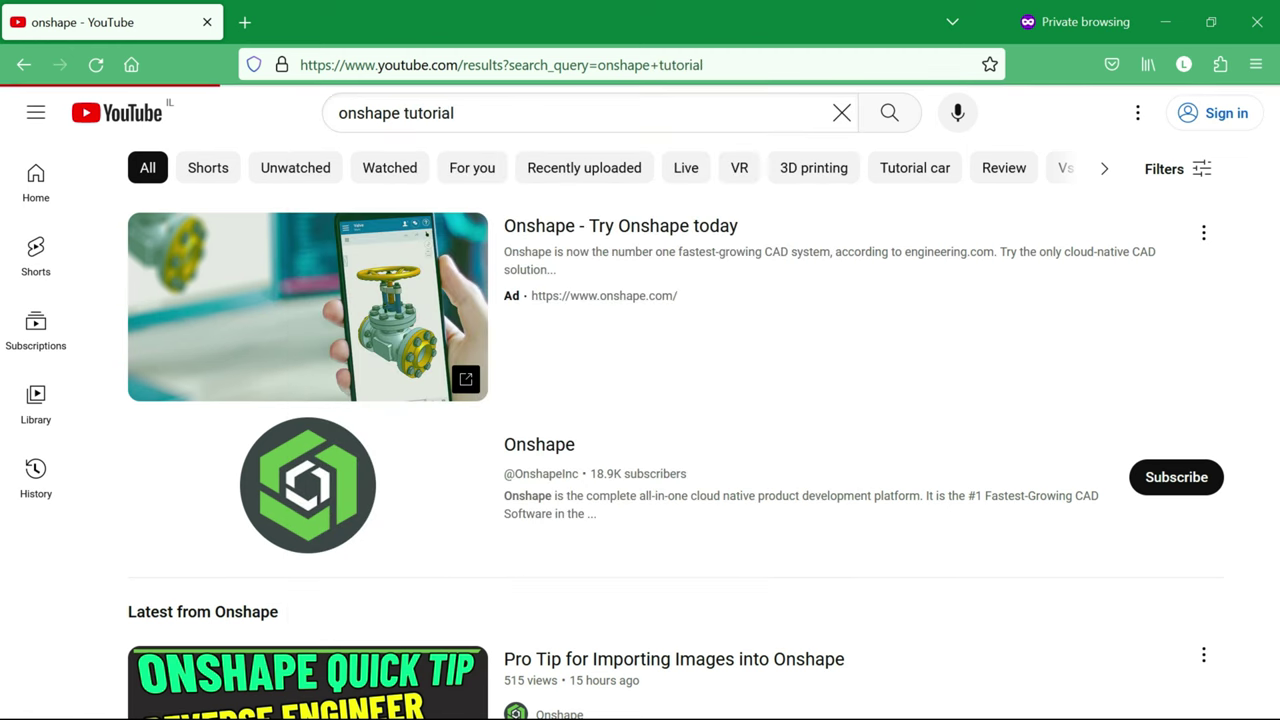
{"action": "scroll", "coordinate": [634, 406], "scroll_direction": "down", "scroll_amount": 2}
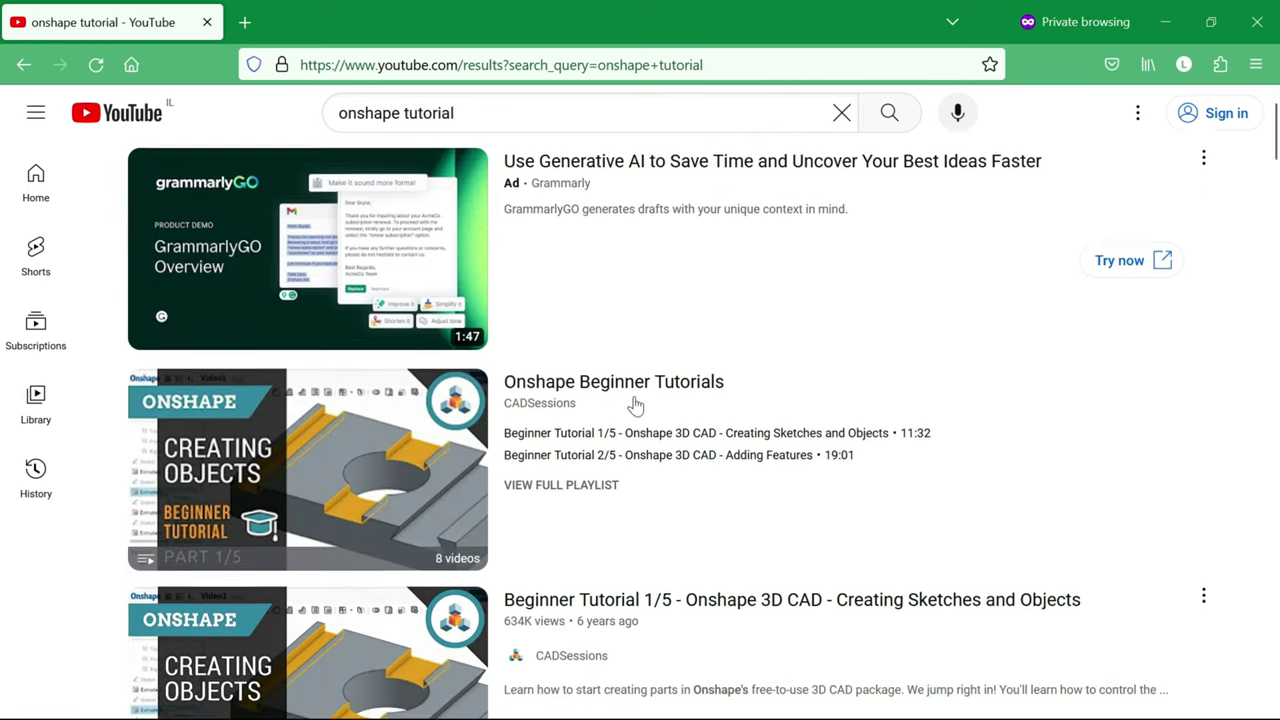
{"action": "left_click", "coordinate": [657, 352]}
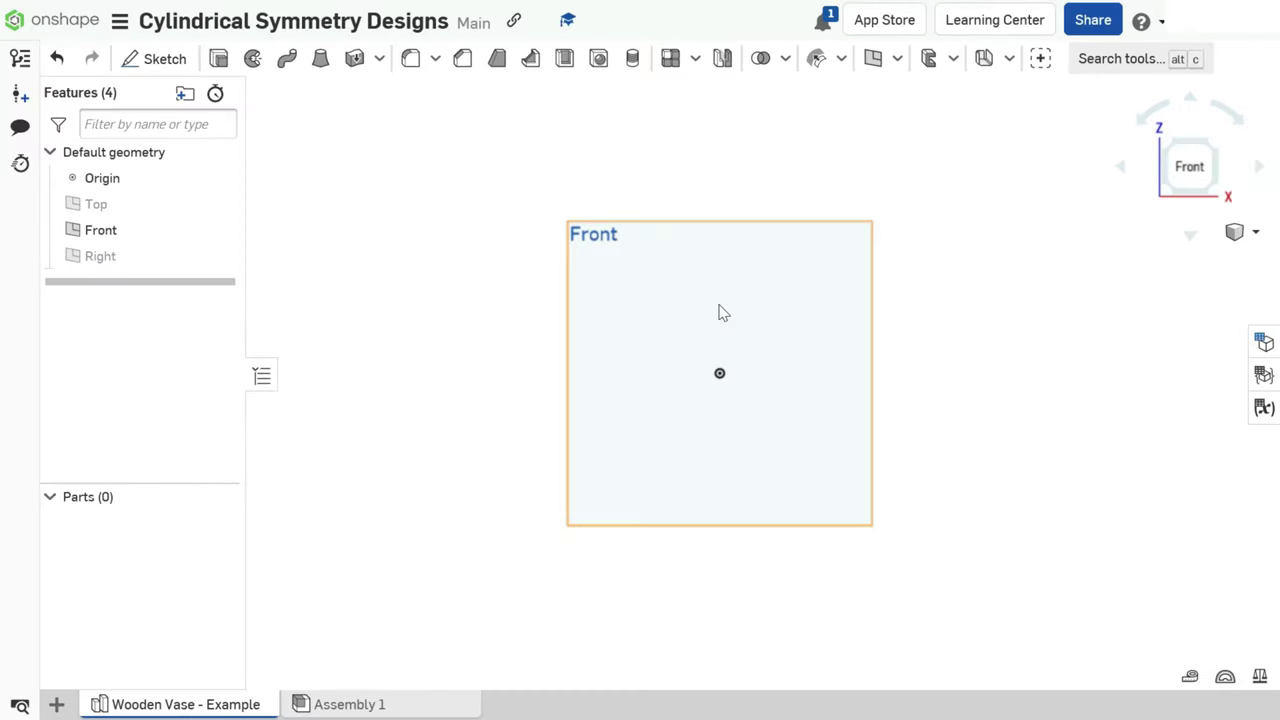
Start a sketch on the Front plane with a horizontal base line and a tall vertical line from the origin
{"action": "left_click", "coordinate": [720, 310]}
{"action": "left_click", "coordinate": [160, 58]}
{"action": "left_click", "coordinate": [200, 58]}
{"action": "scroll", "coordinate": [806, 416], "scroll_direction": "up", "scroll_amount": 2}
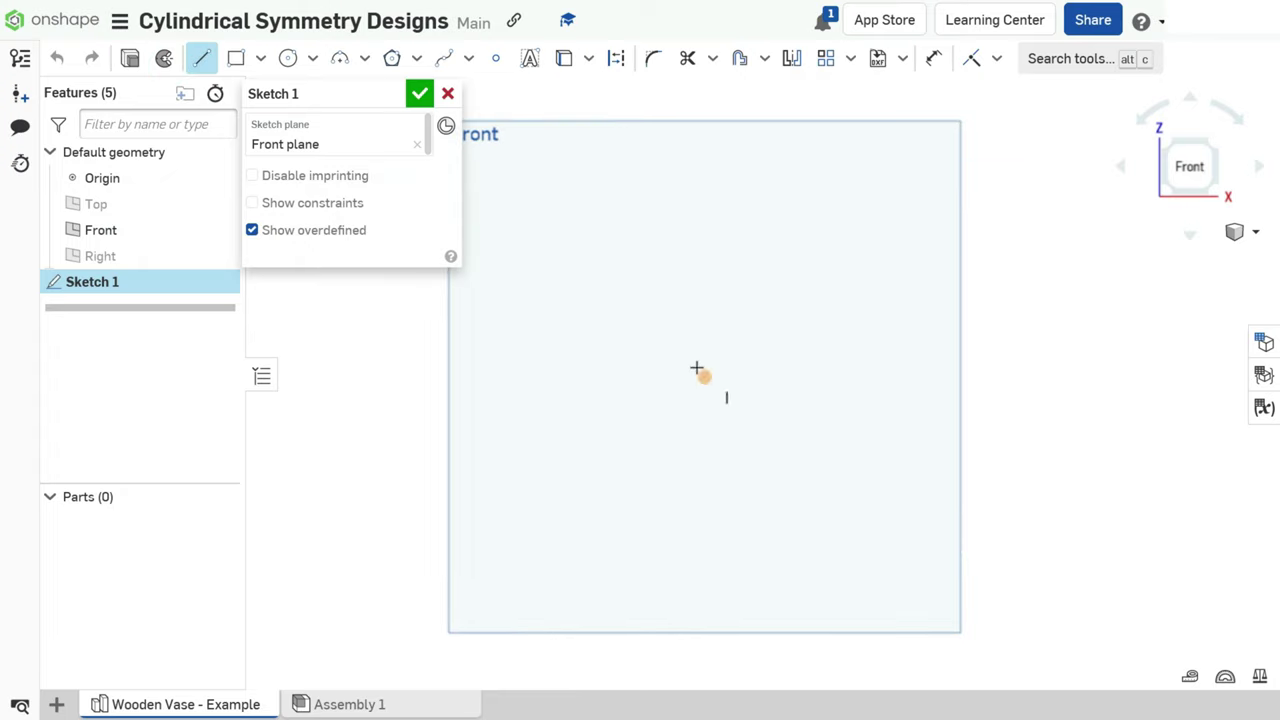
{"action": "left_click", "coordinate": [824, 378]}
{"action": "left_click", "coordinate": [200, 58]}
{"action": "scroll", "coordinate": [689, 337], "scroll_direction": "down", "scroll_amount": 4}
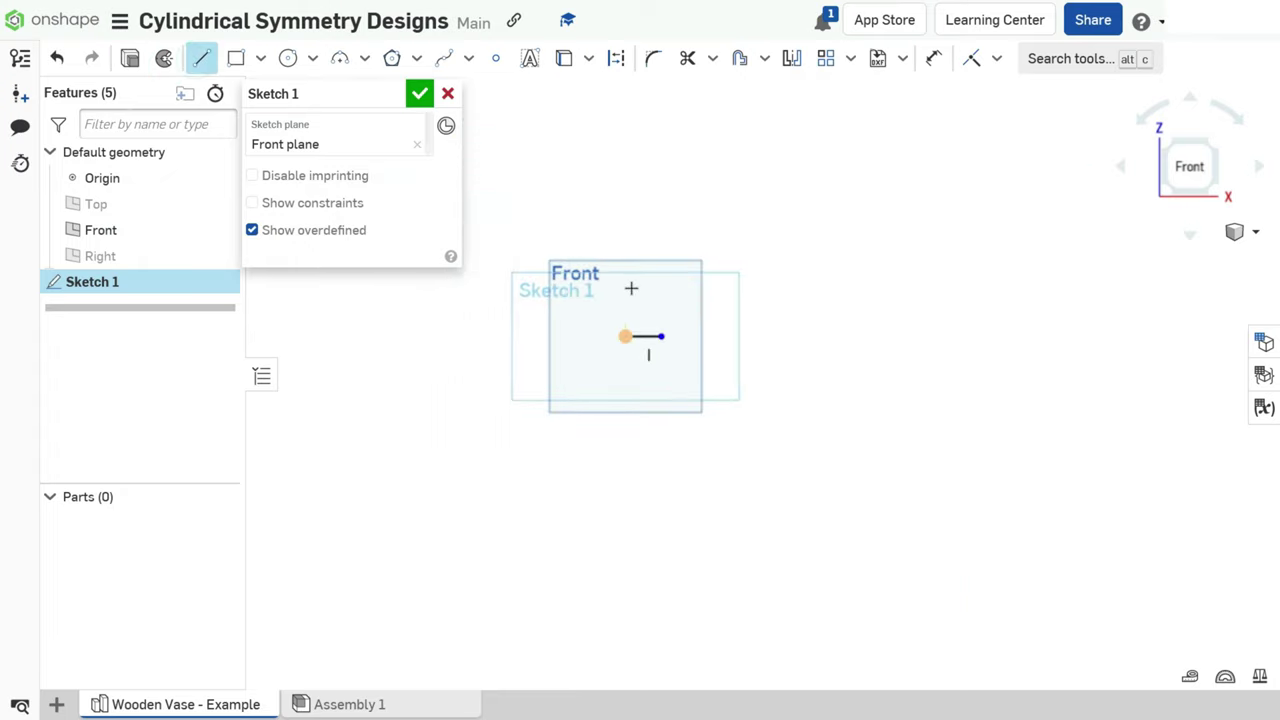
{"action": "scroll", "coordinate": [637, 496], "scroll_direction": "up", "scroll_amount": 2}
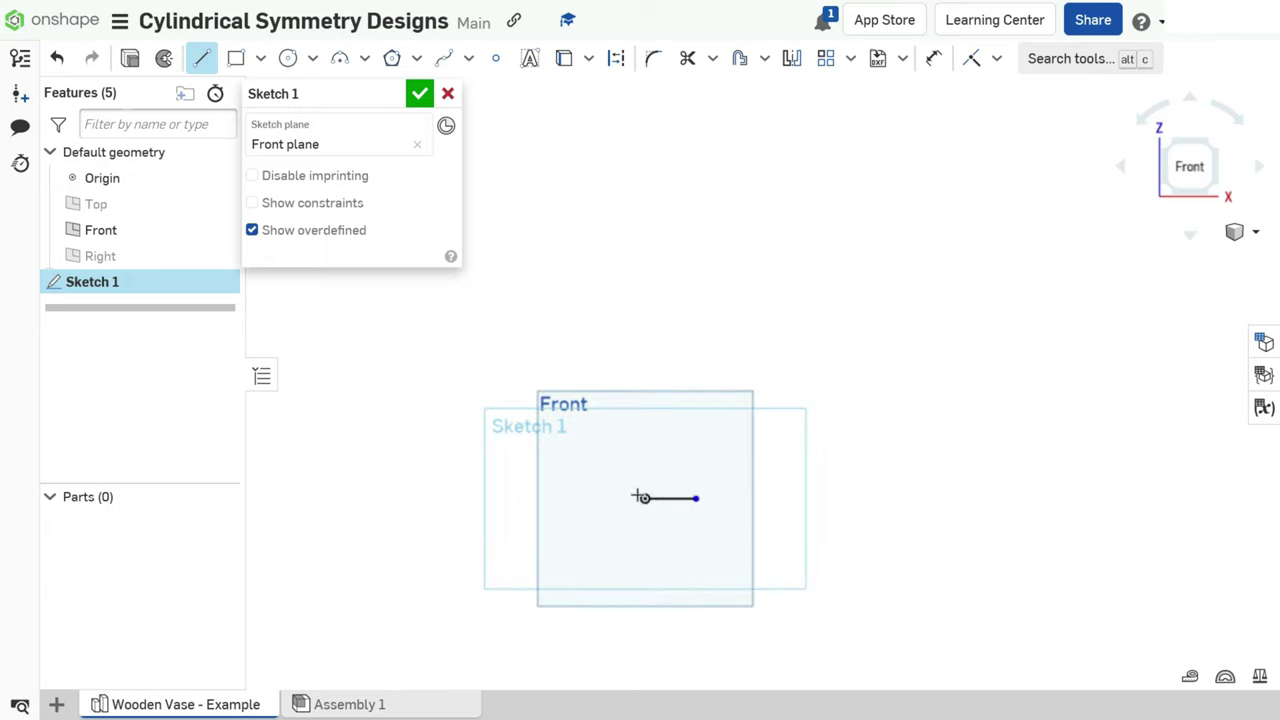
{"action": "left_click", "coordinate": [644, 140]}
{"action": "key", "text": "Escape"}
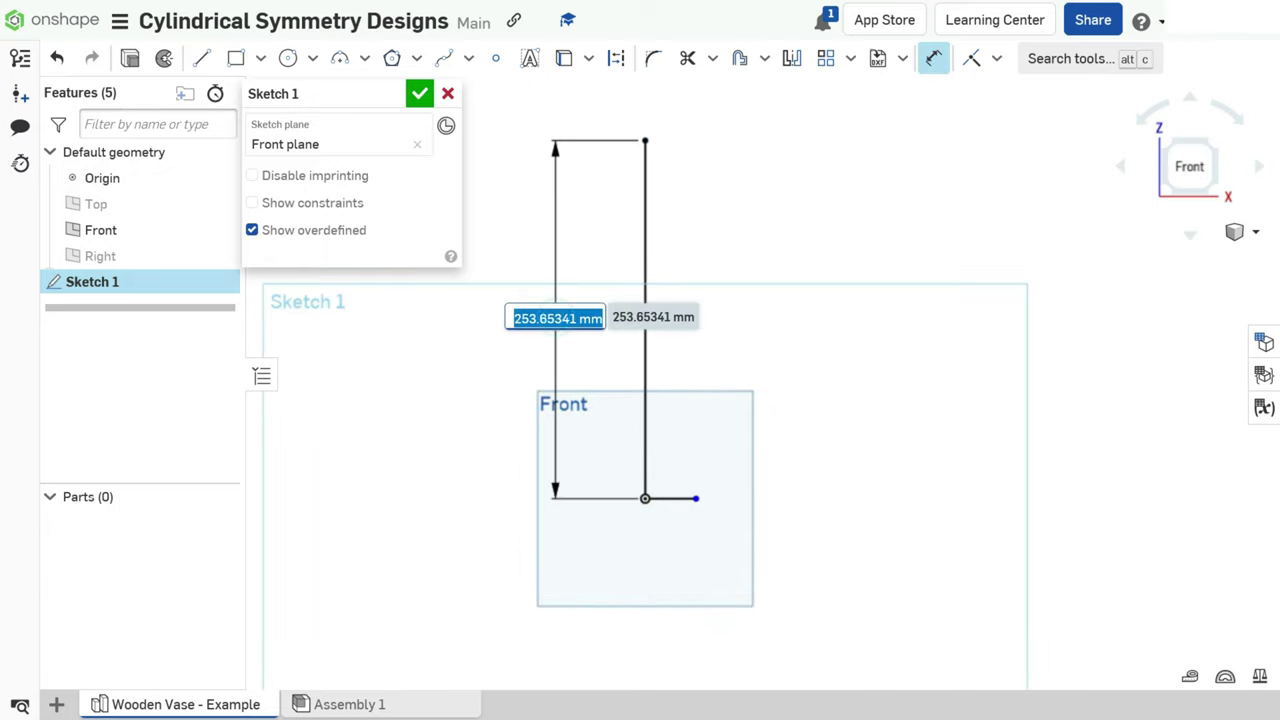
Dimension the base line to 40 mm
{"action": "left_click", "coordinate": [799, 590]}
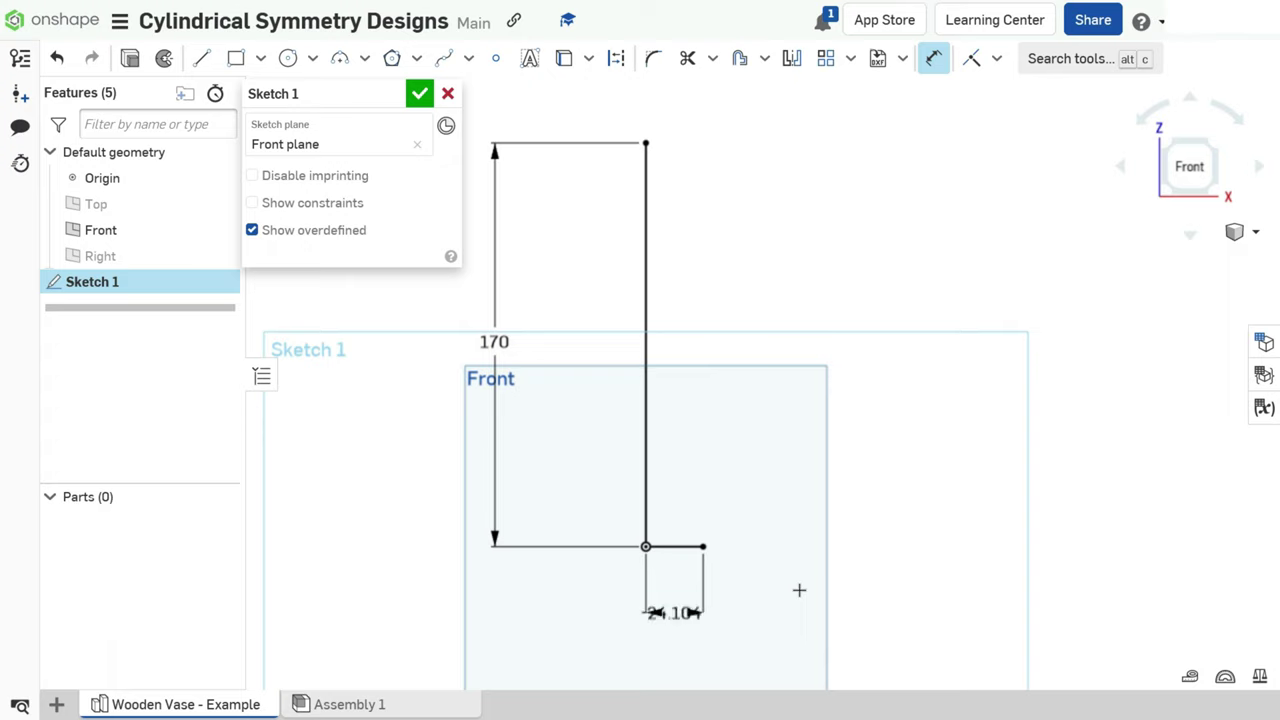
{"action": "type", "text": "40"}
{"action": "key", "text": "Return"}
Draw the curved outer edge up to the top corner and drag its control point to reshape it
{"action": "key", "text": "l"}
{"action": "scroll", "coordinate": [760, 570], "scroll_direction": "up", "scroll_amount": 2}
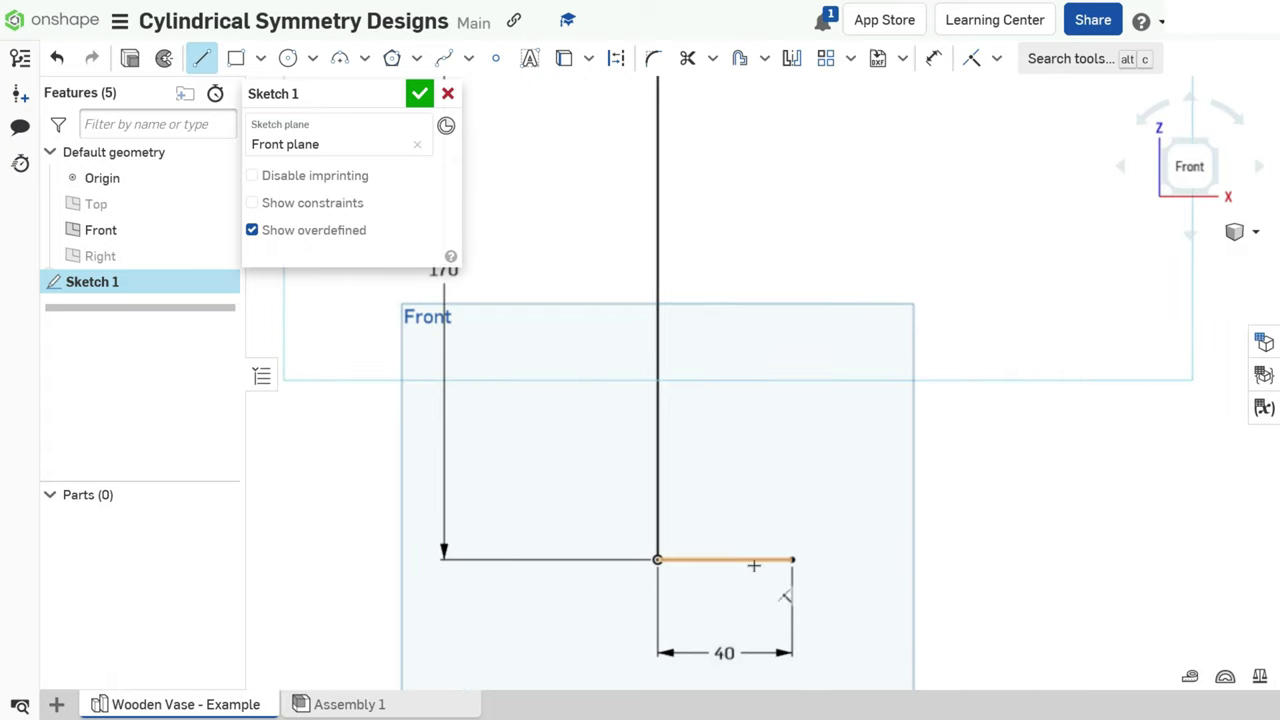
{"action": "scroll", "coordinate": [730, 559], "scroll_direction": "down", "scroll_amount": 2}
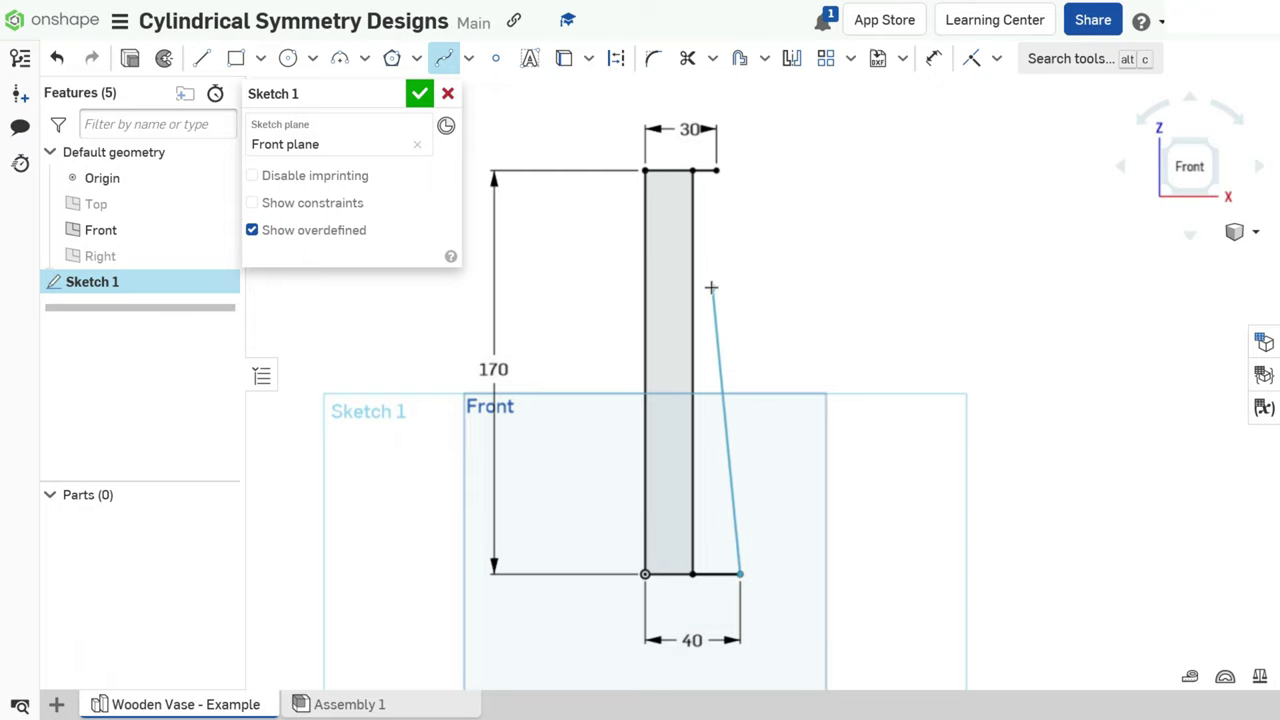
{"action": "left_click", "coordinate": [717, 172]}
{"action": "scroll", "coordinate": [837, 363], "scroll_direction": "up", "scroll_amount": 2}
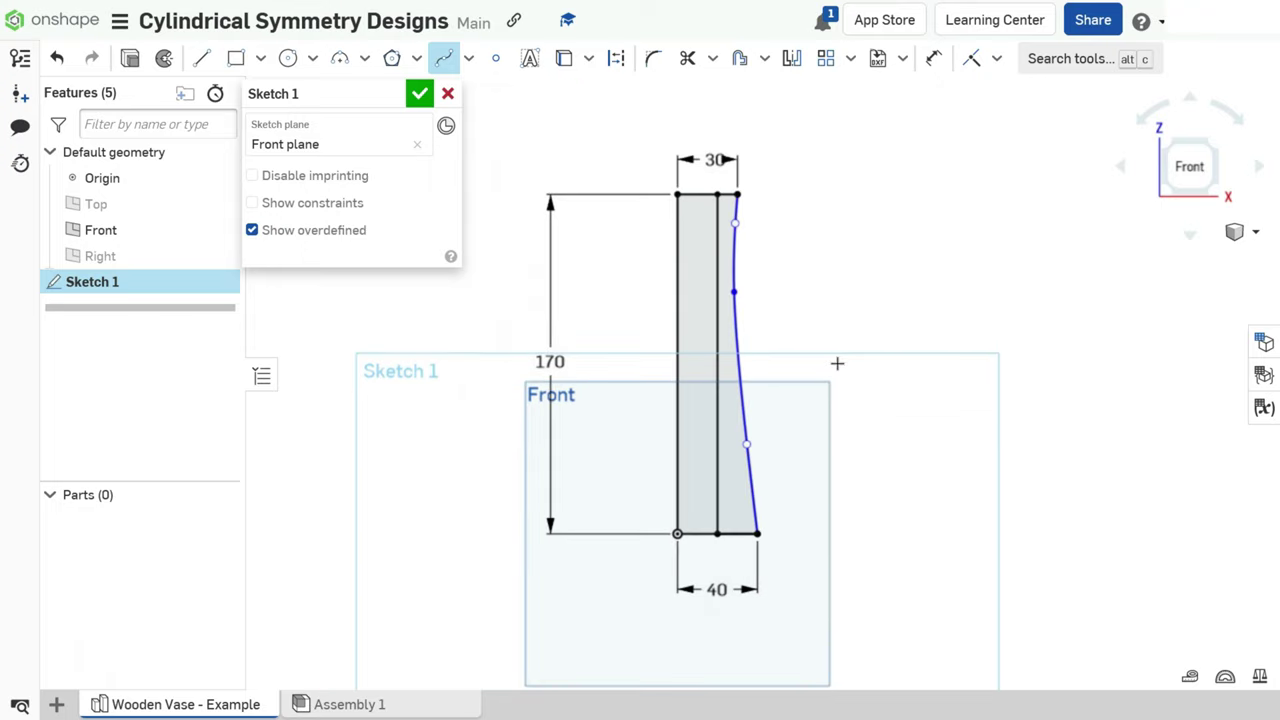
{"action": "key", "text": "Escape"}
{"action": "left_click_drag", "start_coordinate": [697, 283], "coordinate": [686, 437]}
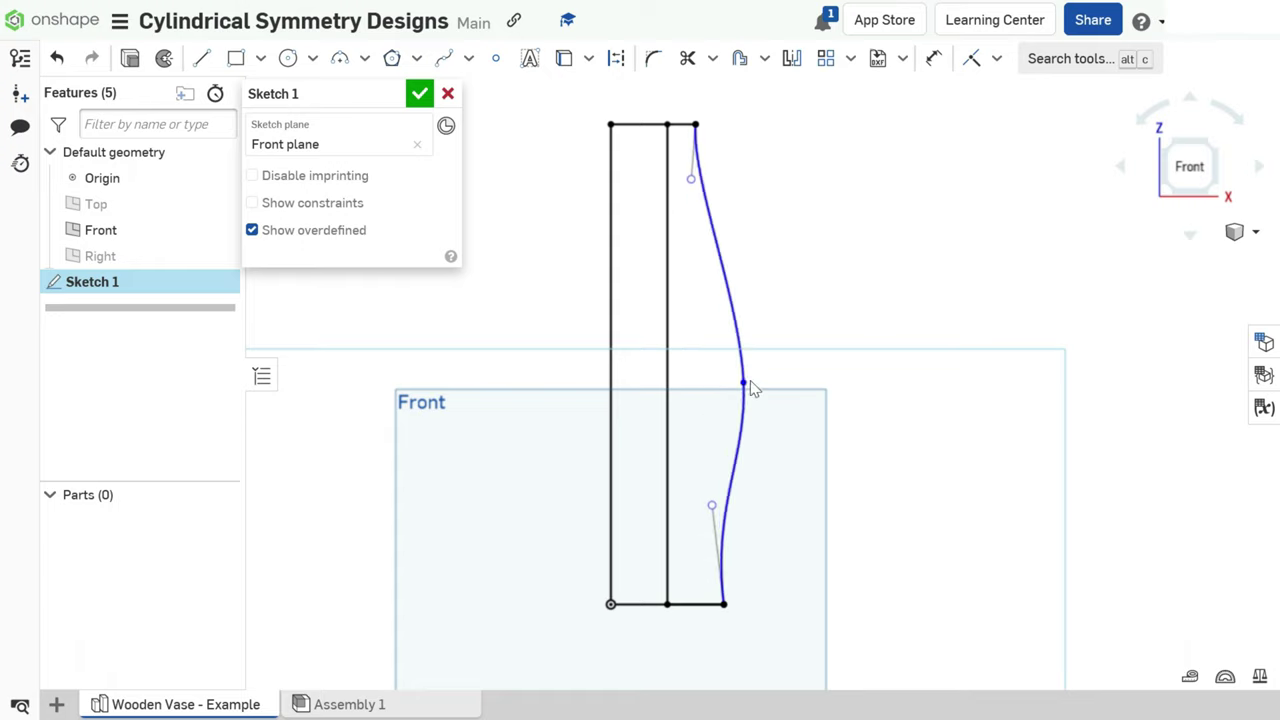
{"action": "left_click_drag", "start_coordinate": [697, 424], "coordinate": [697, 424]}
Extrude the slat region symmetrically to 2.5 mm thickness as Part 1
{"action": "left_click", "coordinate": [690, 548]}
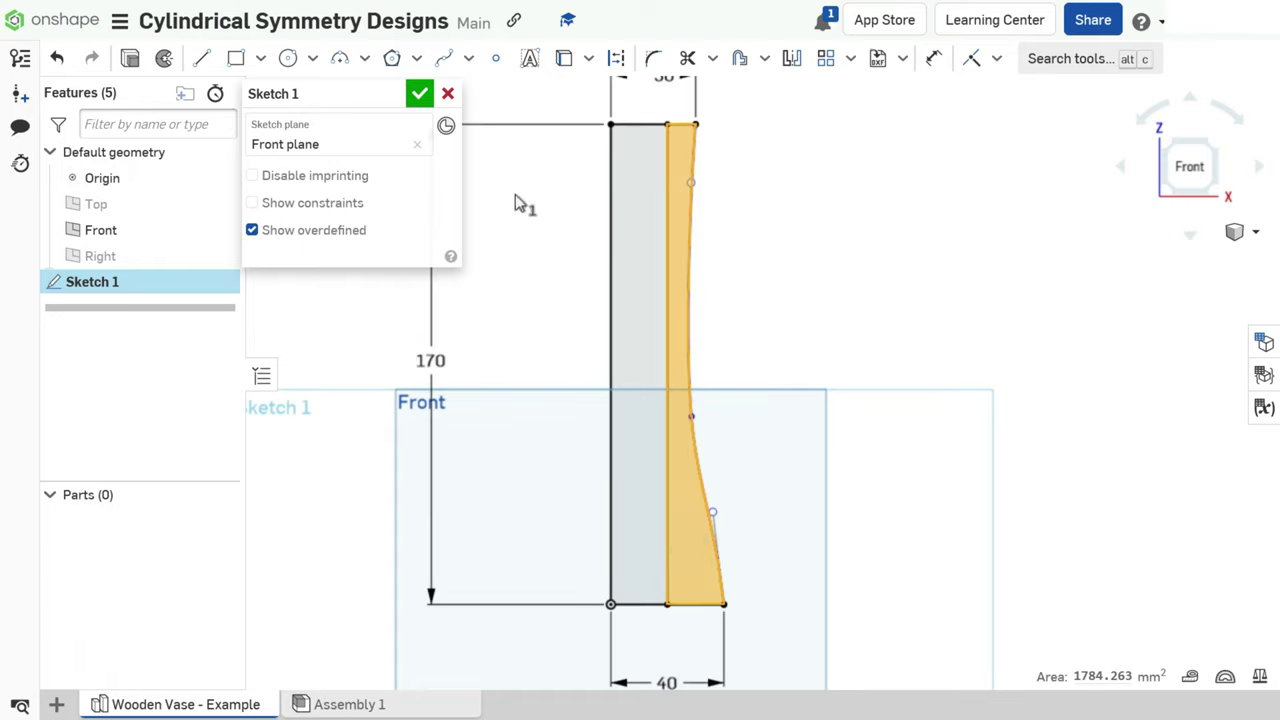
{"action": "left_click", "coordinate": [133, 60]}
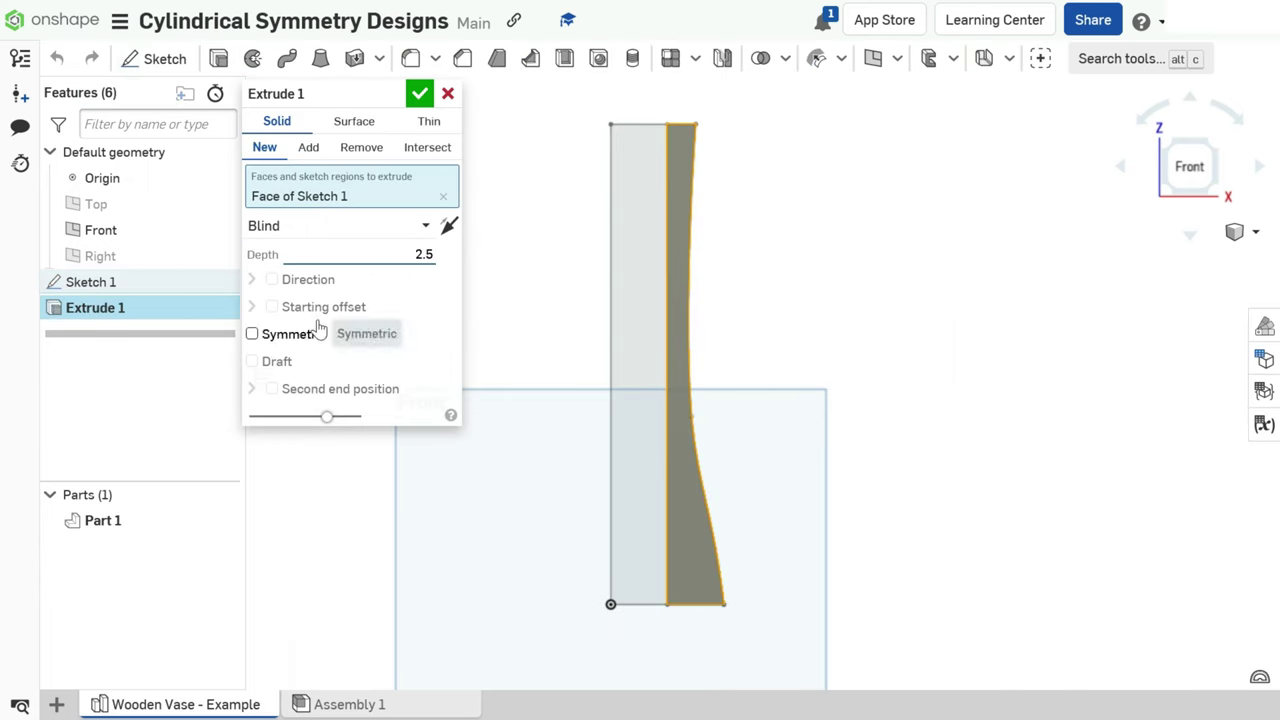
{"action": "left_click", "coordinate": [253, 335]}
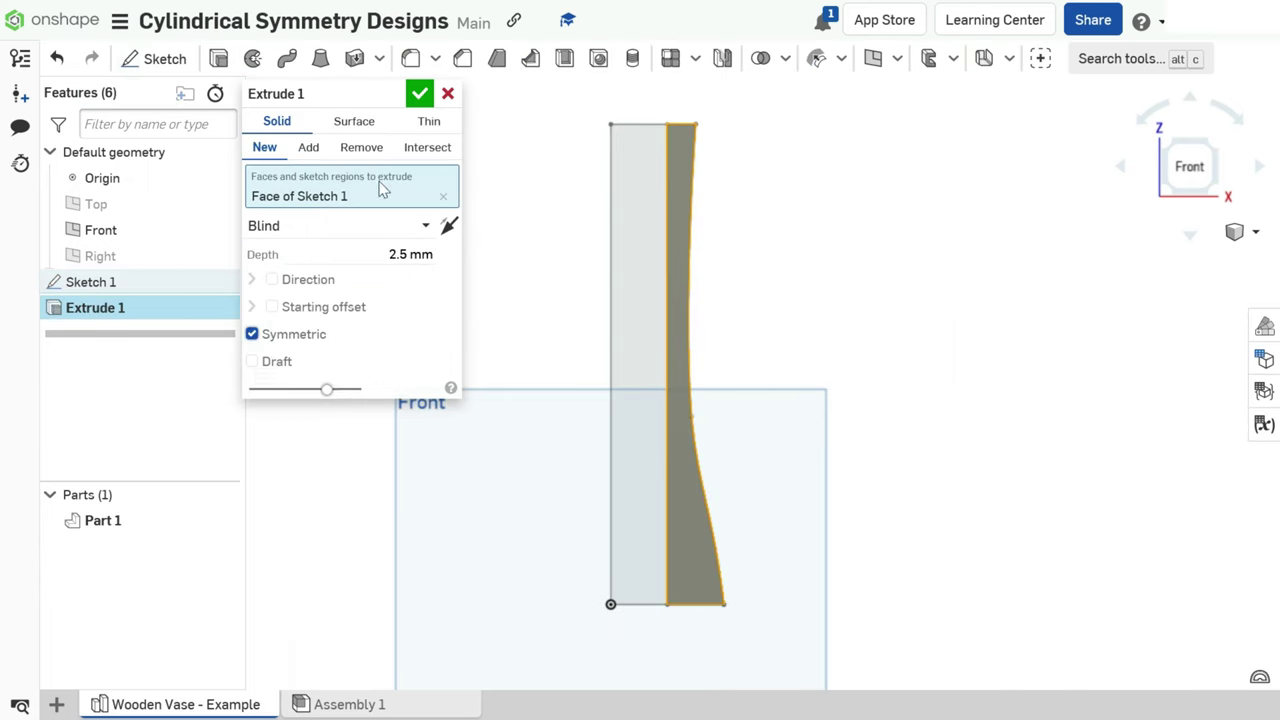
{"action": "left_click", "coordinate": [419, 93]}
{"action": "right_click_drag", "start_coordinate": [700, 400], "coordinate": [300, 434]}
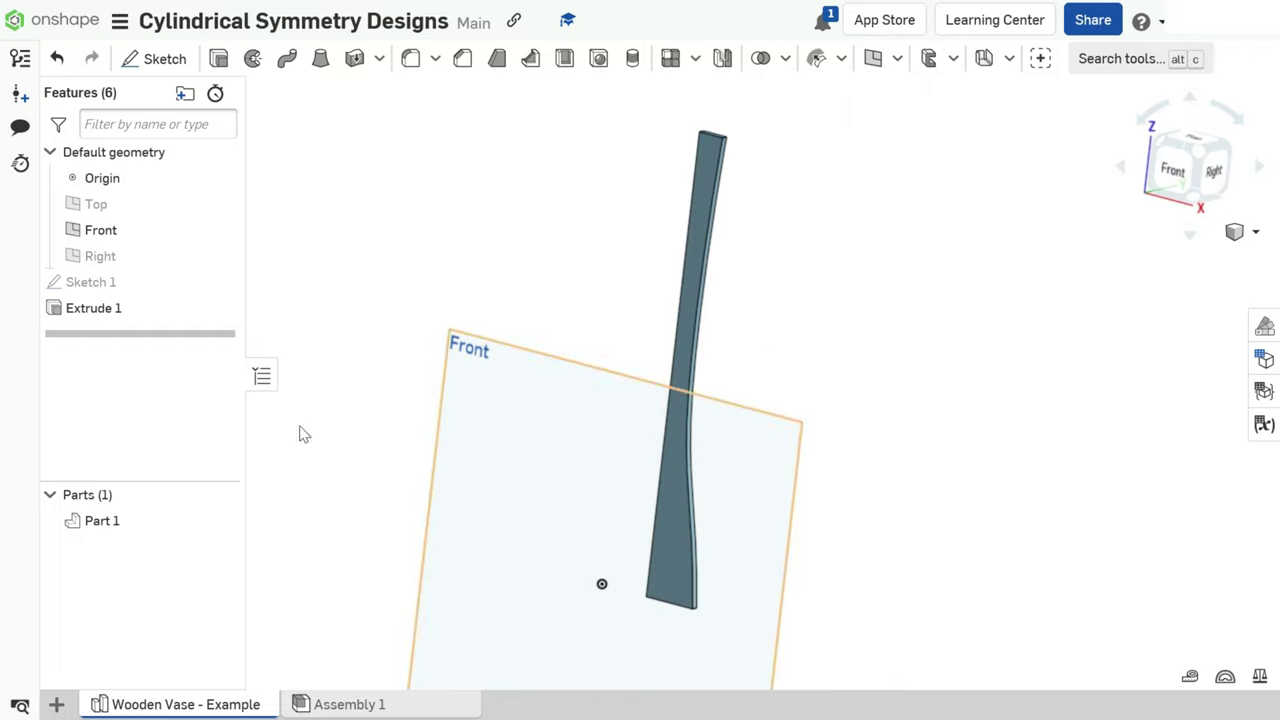
Give Part 1 a light brown appearance and view it from the front
{"action": "right_click", "coordinate": [118, 520]}
{"action": "left_click", "coordinate": [206, 295]}
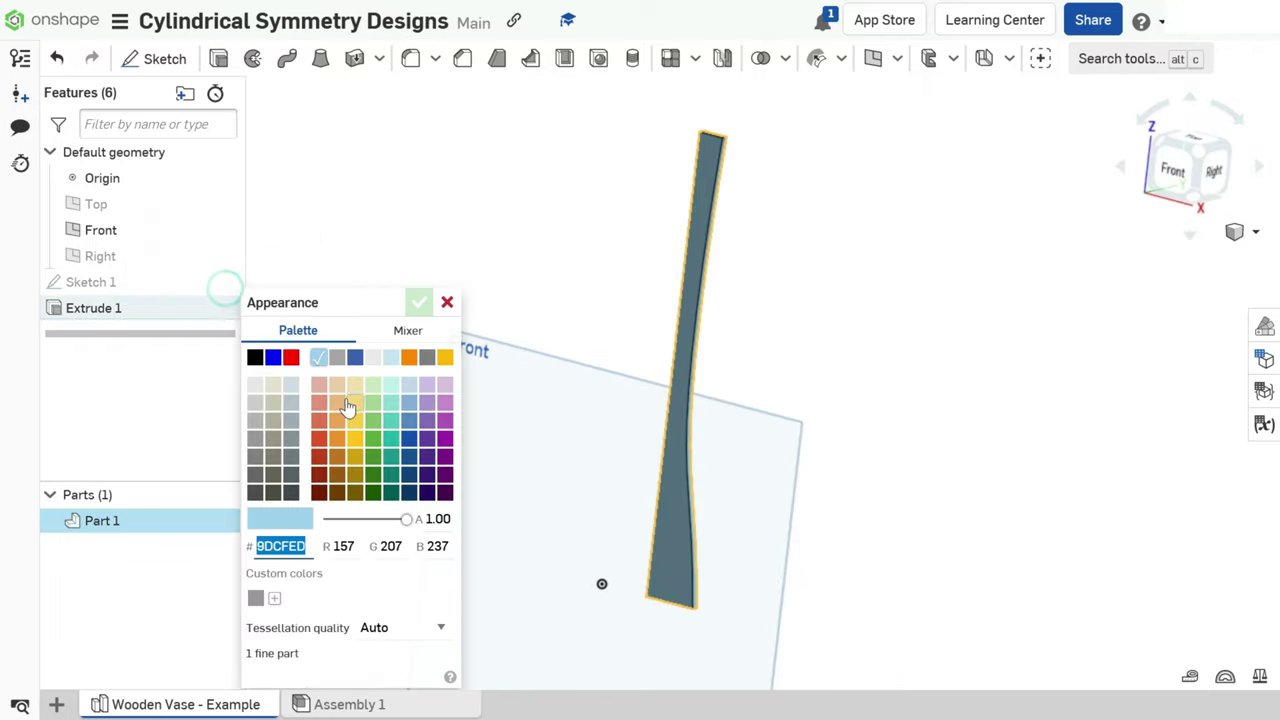
{"action": "left_click", "coordinate": [419, 301]}
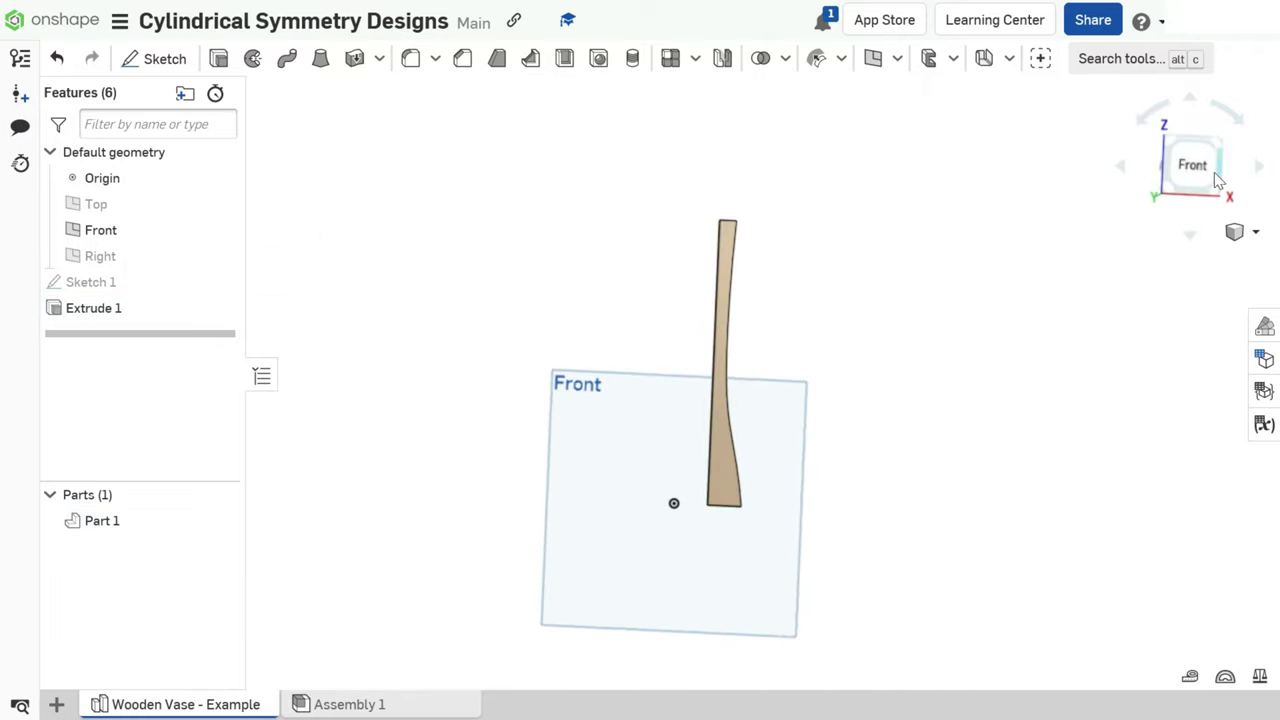
{"action": "left_click", "coordinate": [1216, 185]}
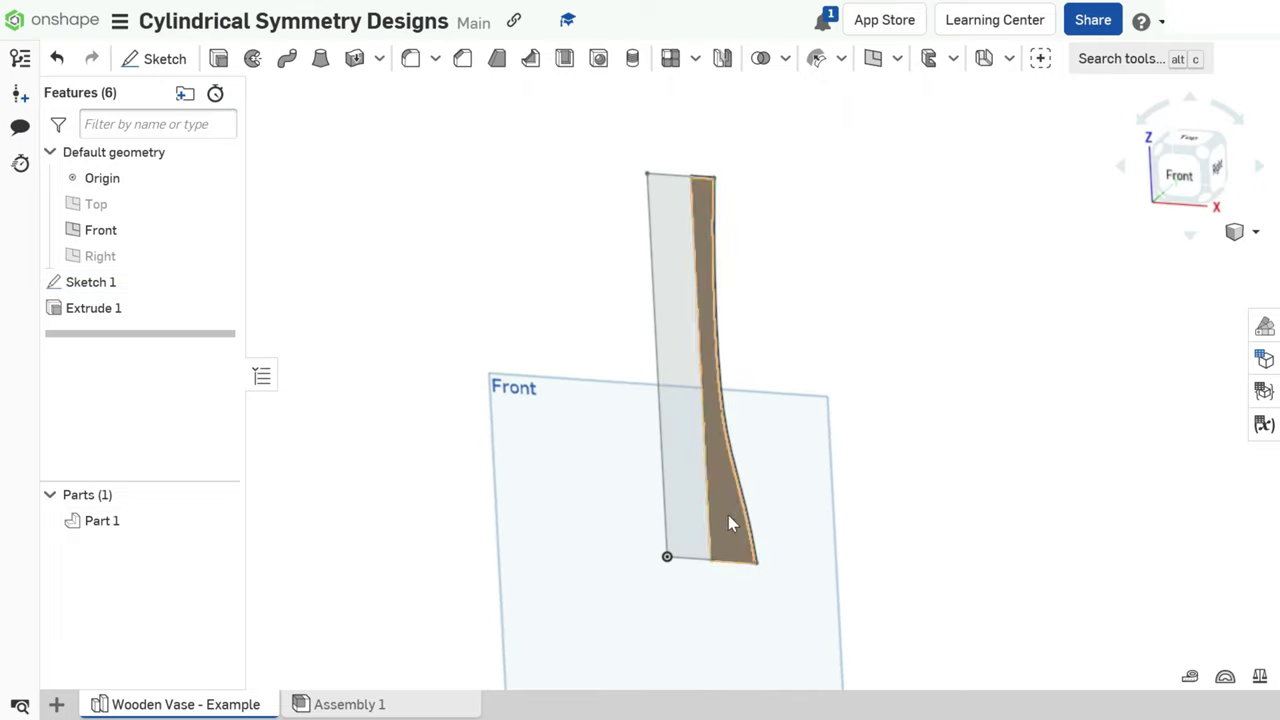
Circular-pattern Part 1 around the sketch's vertical edge with 14 instances
{"action": "left_click", "coordinate": [731, 523]}
{"action": "left_click", "coordinate": [695, 58]}
{"action": "left_click", "coordinate": [730, 115]}
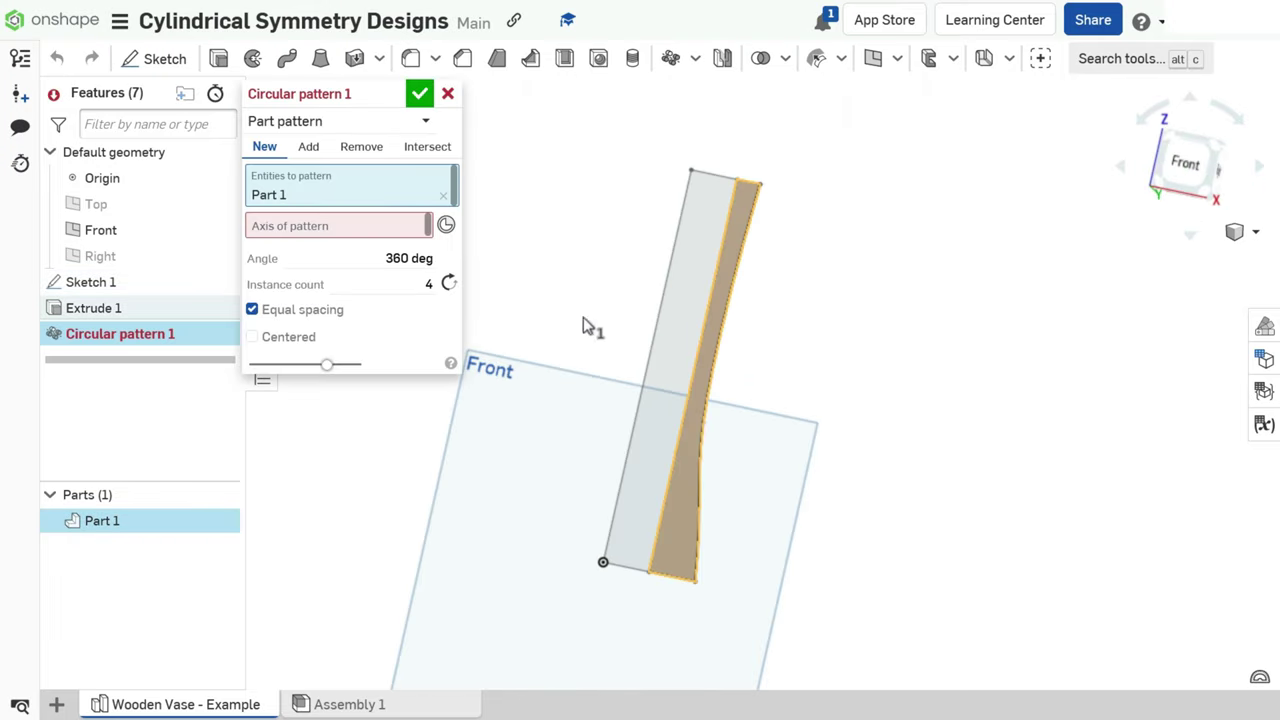
{"action": "left_click", "coordinate": [322, 228]}
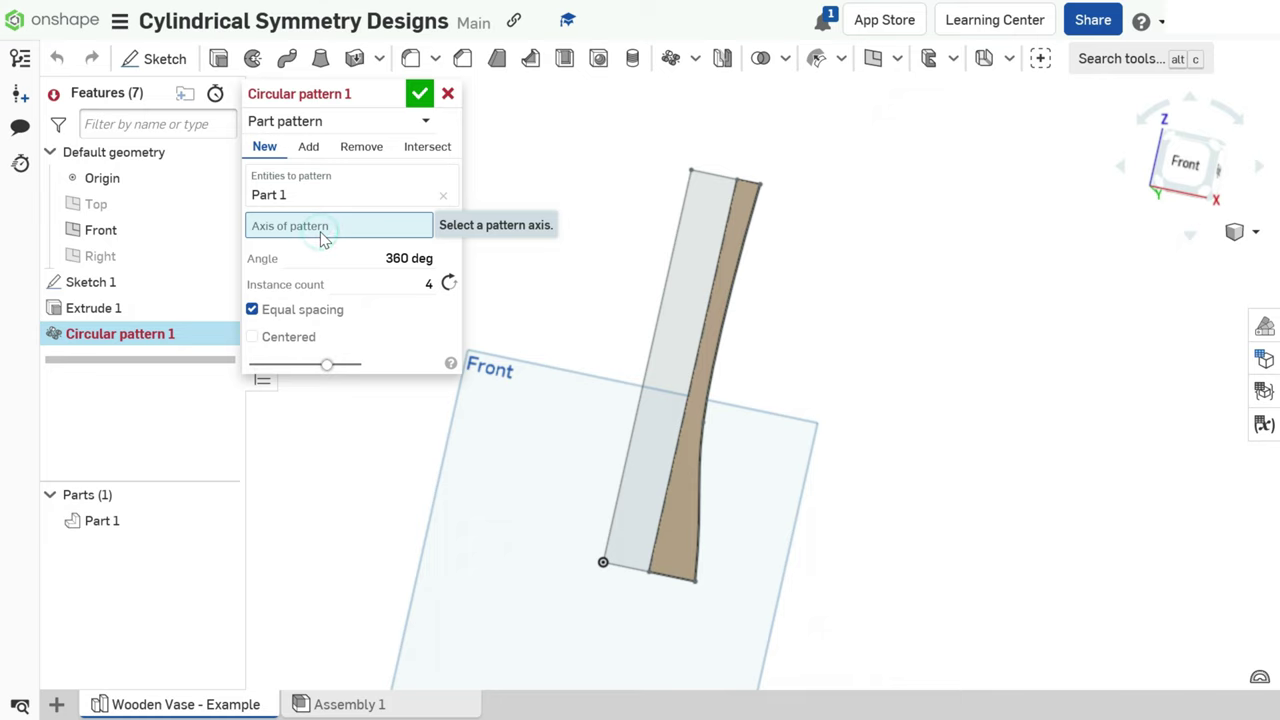
{"action": "left_click", "coordinate": [664, 291]}
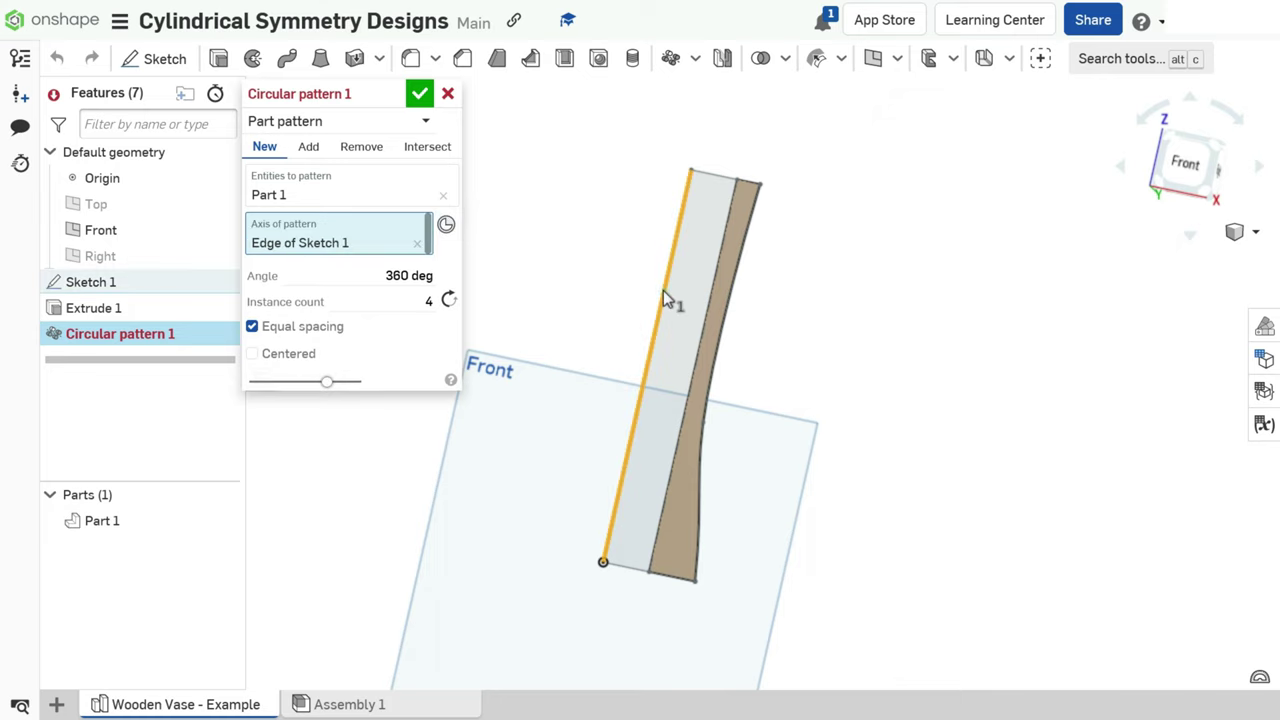
{"action": "mouse_move", "coordinate": [908, 318]}
{"action": "right_mouse_down"}
{"action": "mouse_move", "coordinate": [828, 408]}
{"action": "mouse_move", "coordinate": [974, 340]}
{"action": "mouse_move", "coordinate": [950, 400]}
{"action": "right_mouse_up"}
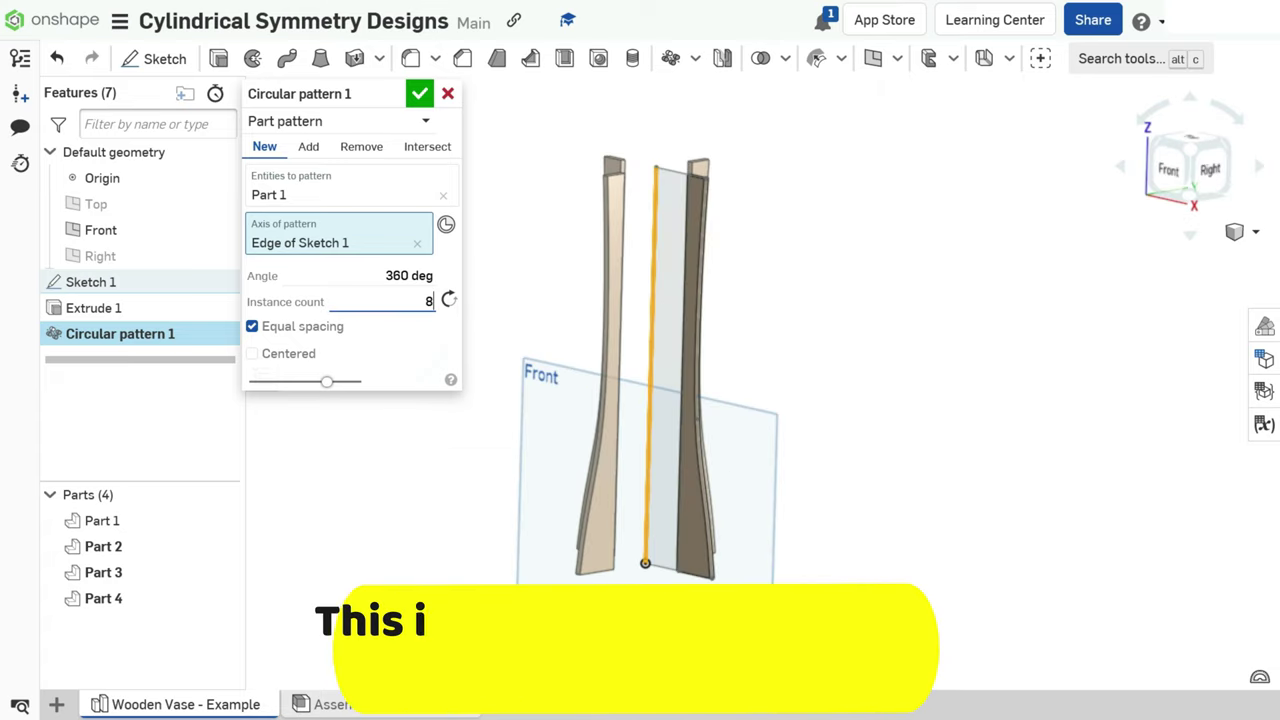
{"action": "type", "text": "12"}
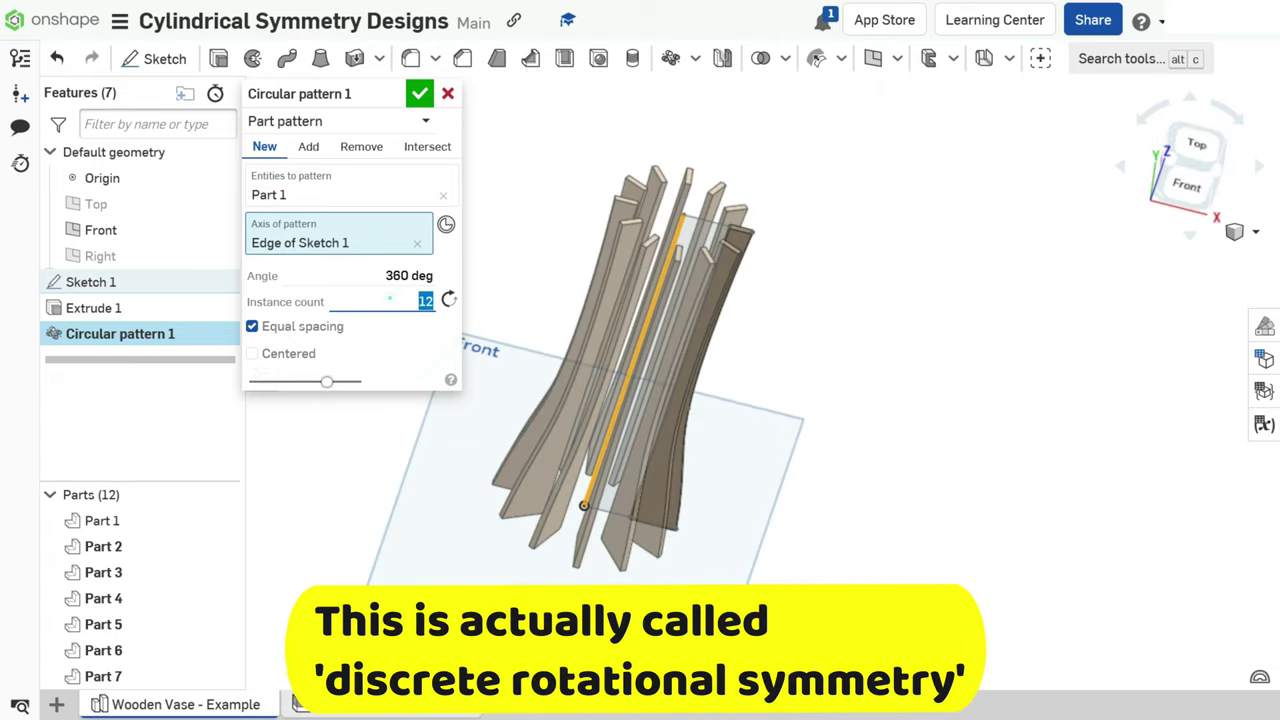
{"action": "type", "text": "14"}
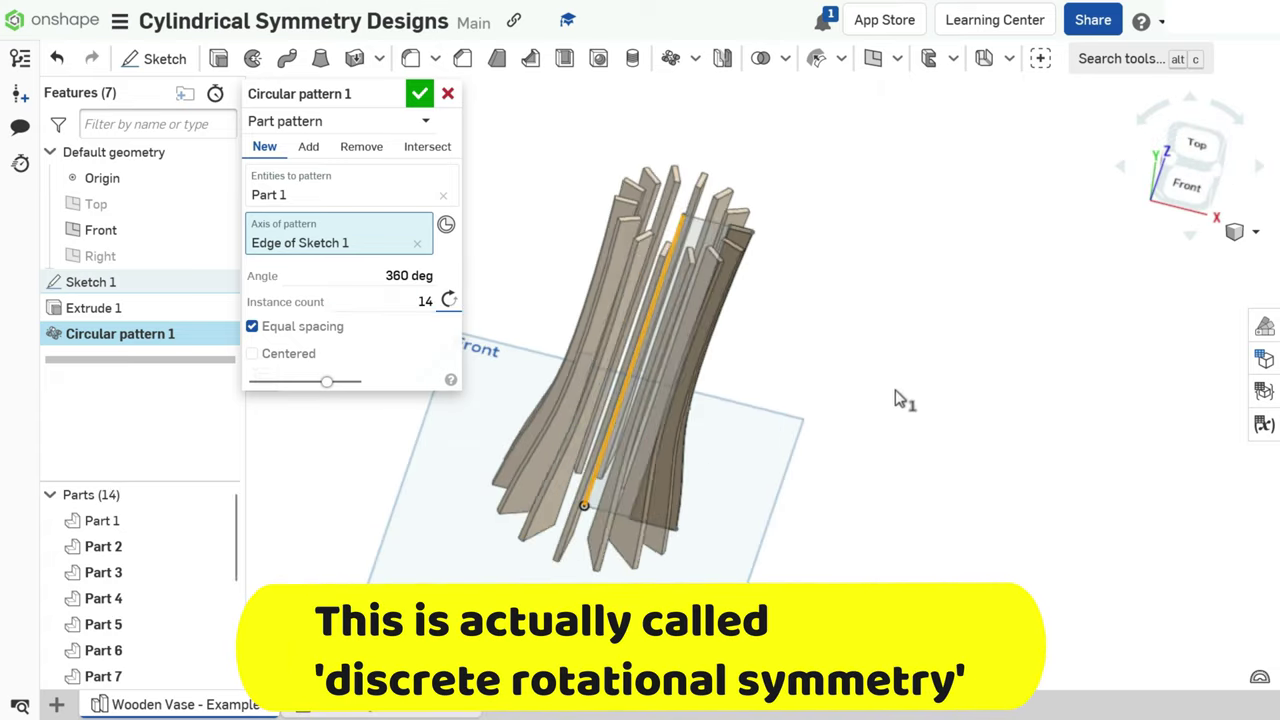
{"action": "mouse_move", "coordinate": [886, 400]}
{"action": "right_mouse_down"}
{"action": "mouse_move", "coordinate": [823, 443]}
{"action": "mouse_move", "coordinate": [857, 357]}
{"action": "right_mouse_up"}
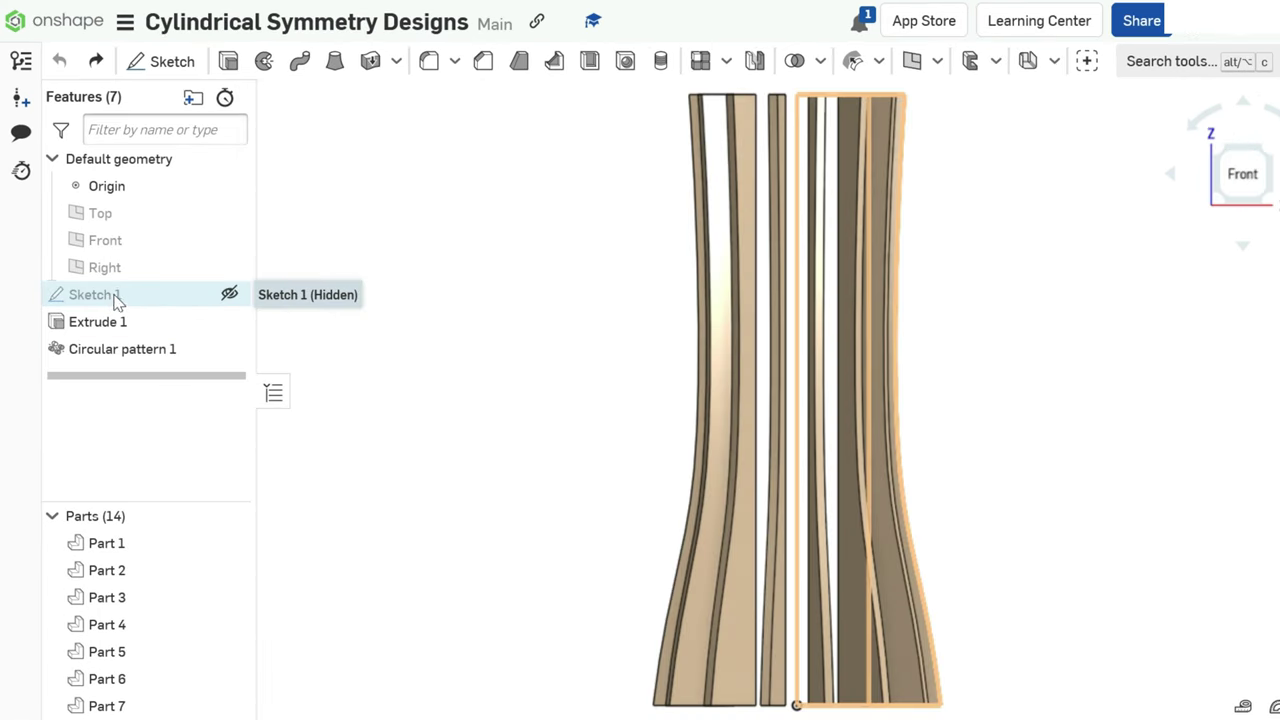
{"action": "right_click", "coordinate": [115, 300]}
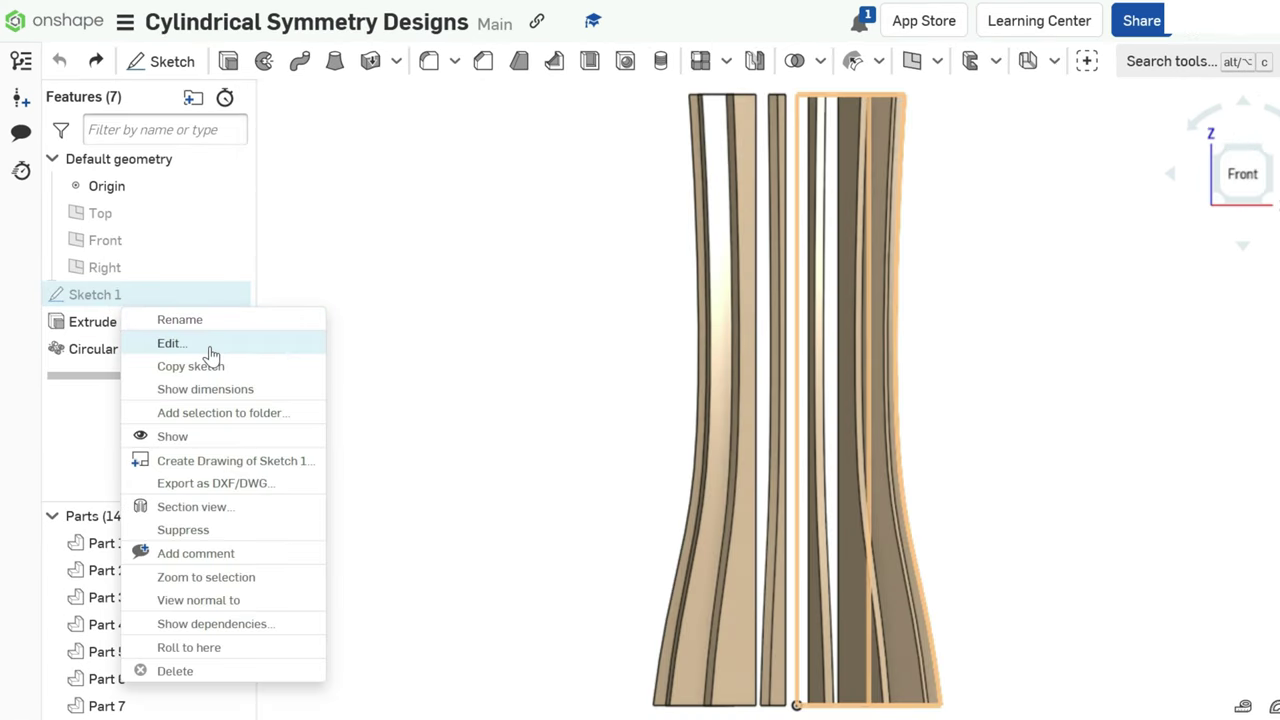
Edit and close Sketch 1, then view the 14 slats from below and from above
{"action": "left_click", "coordinate": [208, 343]}
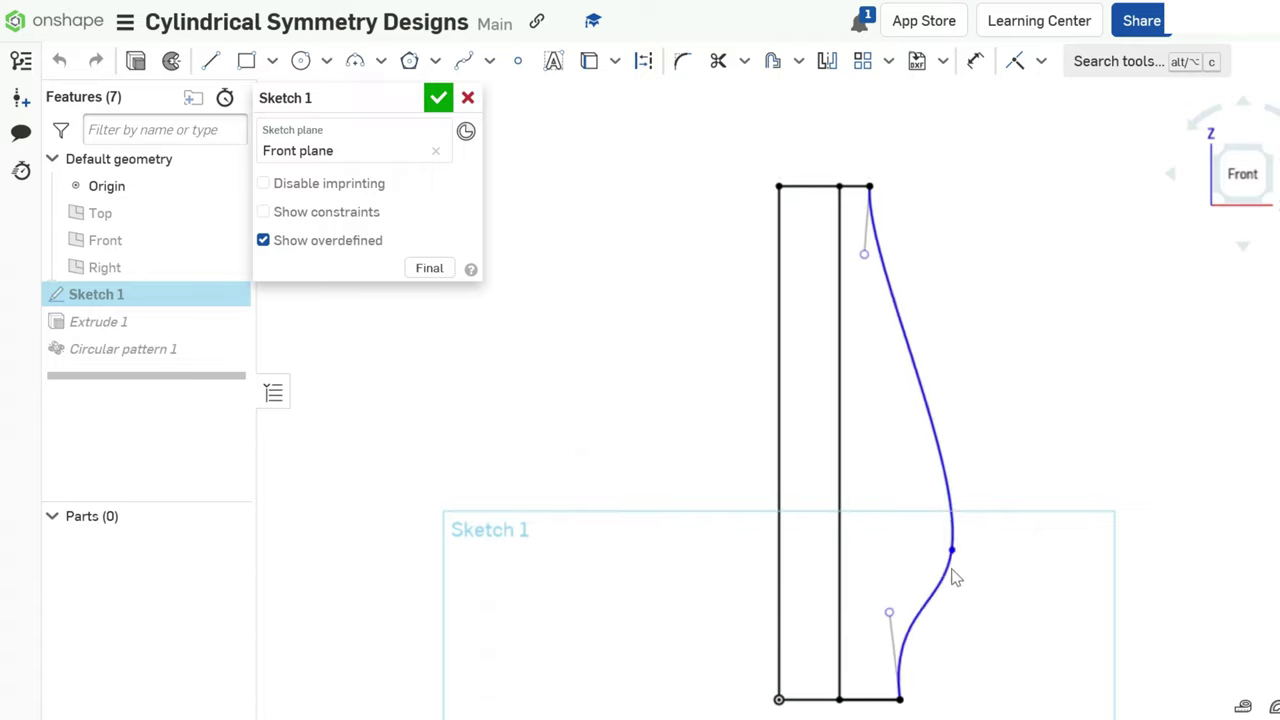
{"action": "left_click", "coordinate": [438, 97]}
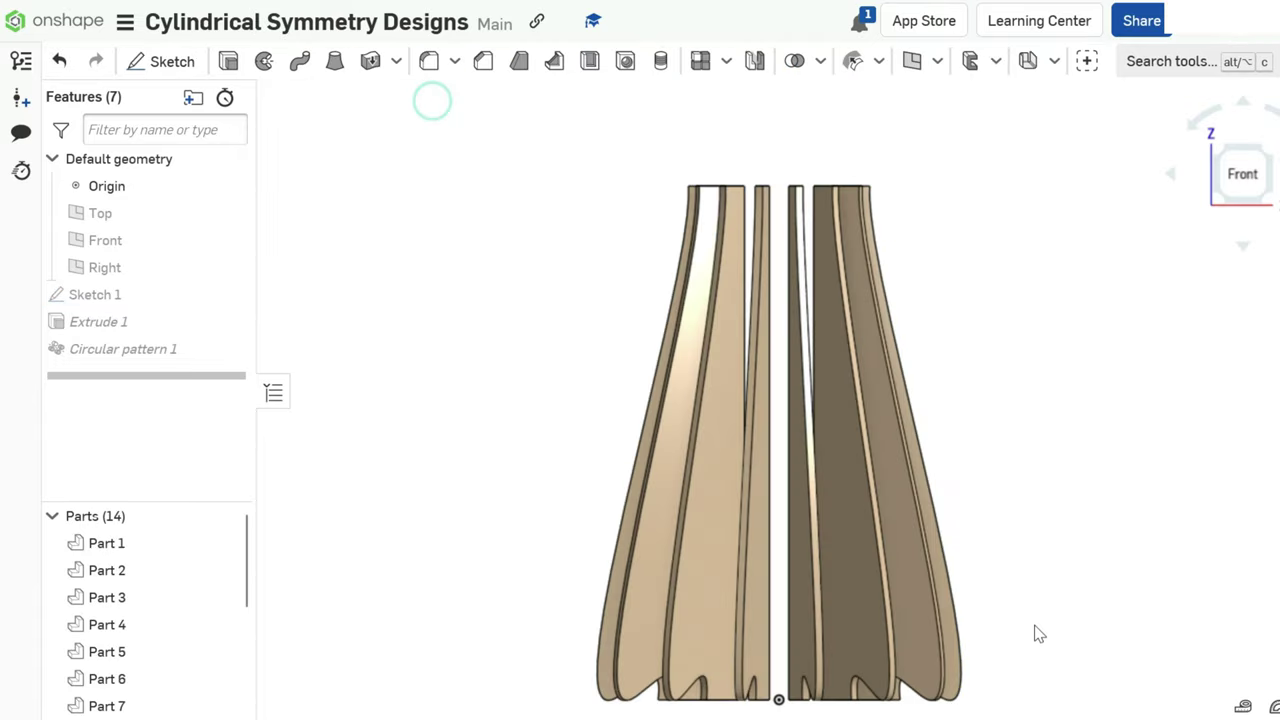
{"action": "mouse_move", "coordinate": [1034, 634]}
{"action": "right_mouse_down"}
{"action": "mouse_move", "coordinate": [1000, 565]}
{"action": "mouse_move", "coordinate": [1014, 631]}
{"action": "mouse_move", "coordinate": [1074, 649]}
{"action": "mouse_move", "coordinate": [1255, 165]}
{"action": "mouse_move", "coordinate": [1200, 330]}
{"action": "right_mouse_up"}
{"action": "key", "text": "shift+5"}
{"action": "scroll", "coordinate": [1151, 543], "scroll_direction": "down", "scroll_amount": 5}
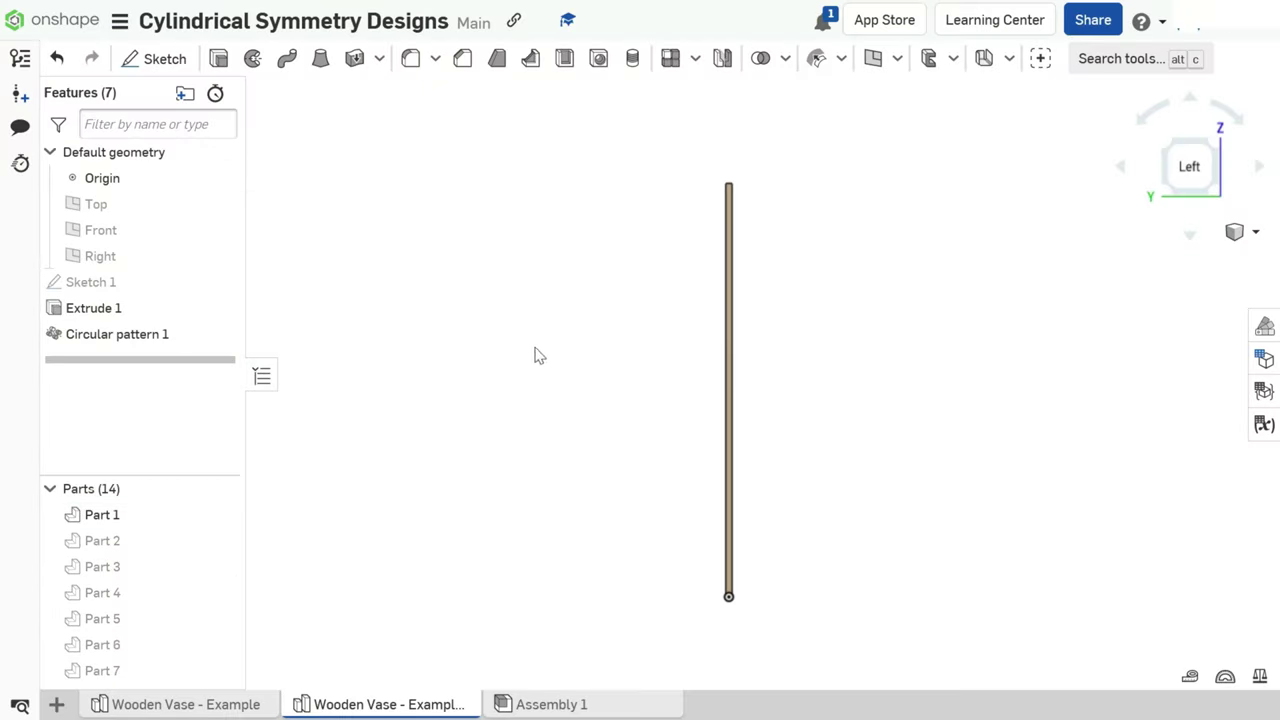
Sketch three rectangles beside the lone slat and revolve them fully about Sketch 1's edge
{"action": "right_click_drag", "start_coordinate": [566, 357], "coordinate": [1262, 212]}
{"action": "left_click", "coordinate": [155, 58]}
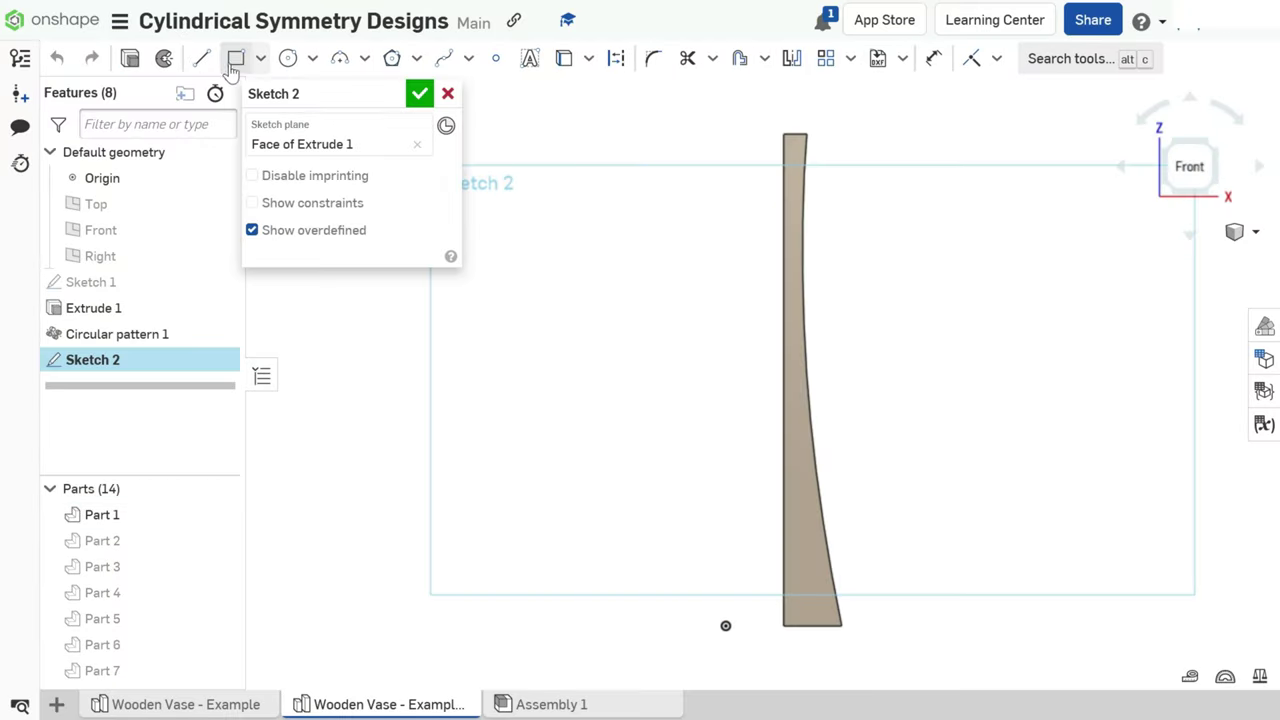
{"action": "scroll", "coordinate": [842, 497], "scroll_direction": "up", "scroll_amount": 3}
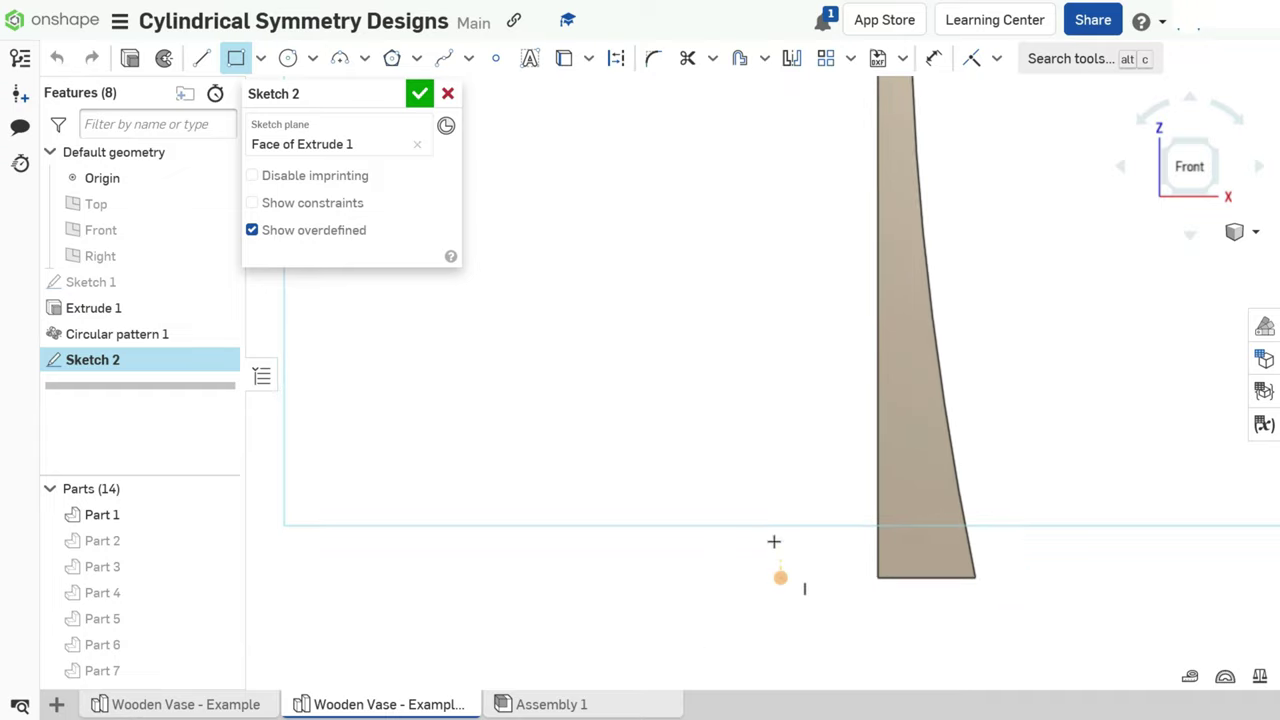
{"action": "left_click", "coordinate": [905, 529]}
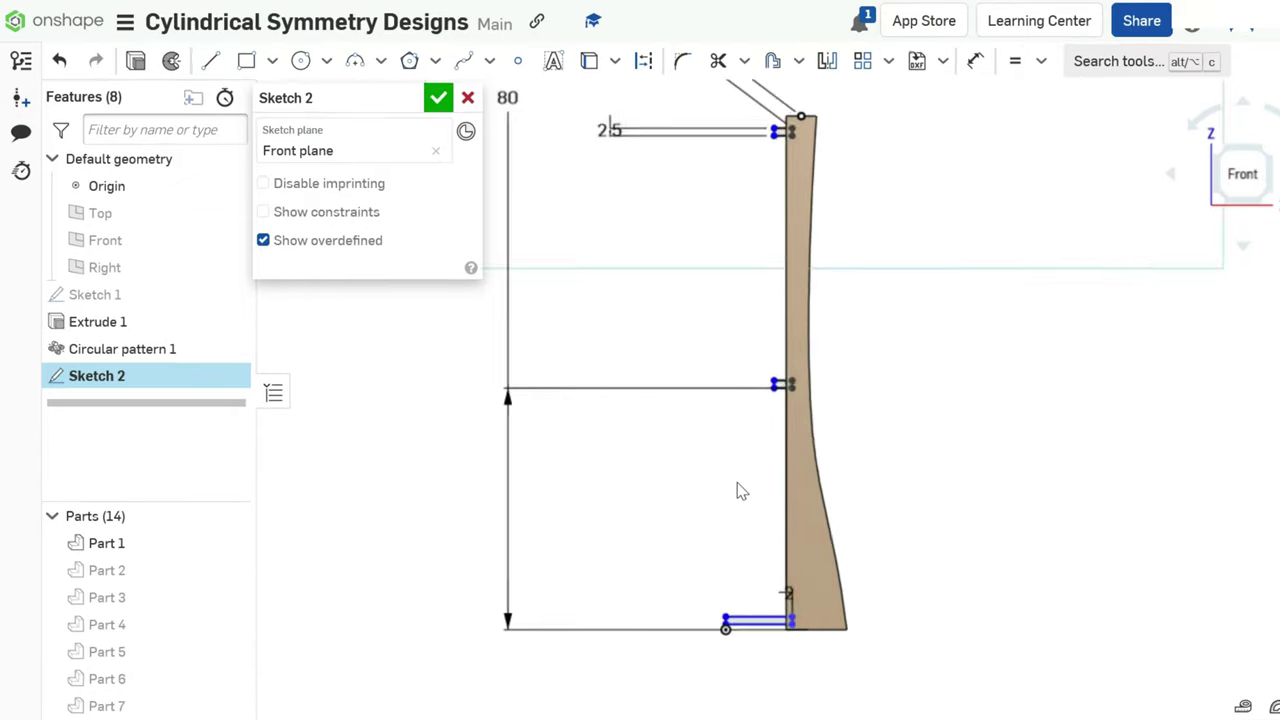
{"action": "scroll", "coordinate": [737, 491], "scroll_direction": "up", "scroll_amount": 3}
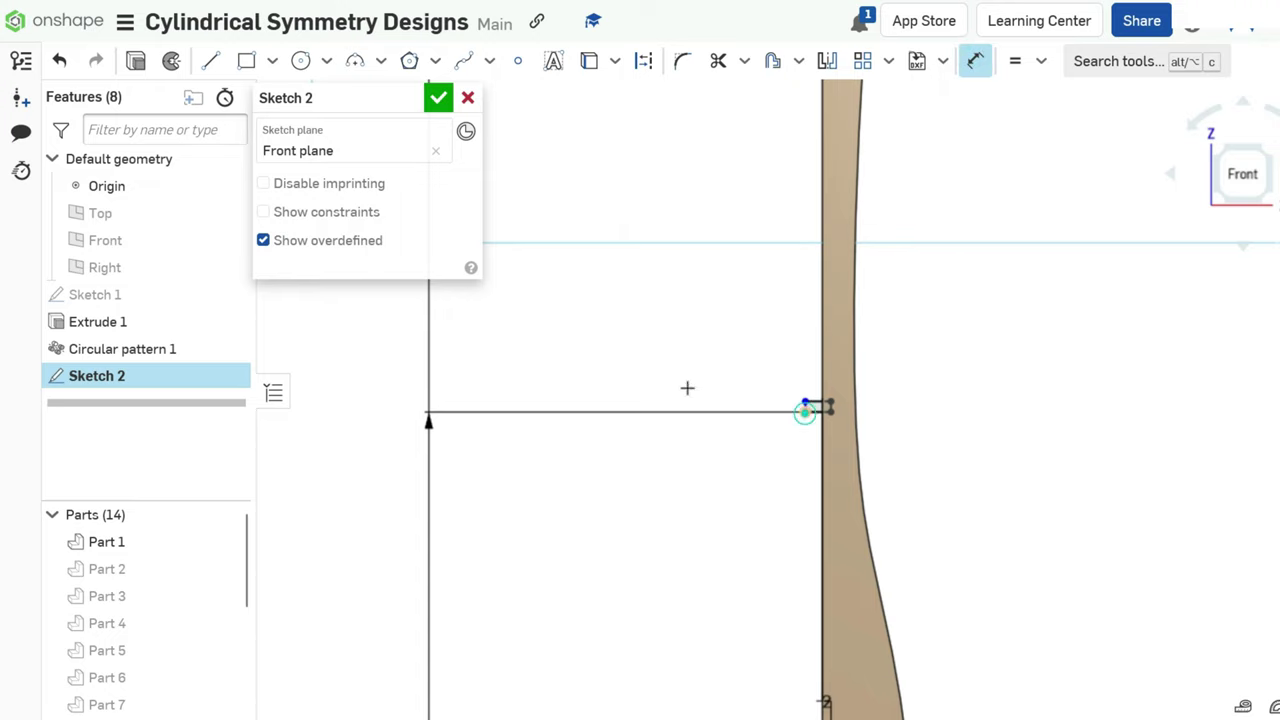
{"action": "scroll", "coordinate": [660, 580], "scroll_direction": "down", "scroll_amount": 5}
{"action": "scroll", "coordinate": [670, 585], "scroll_direction": "up", "scroll_amount": 3}
{"action": "scroll", "coordinate": [681, 611], "scroll_direction": "up", "scroll_amount": 2}
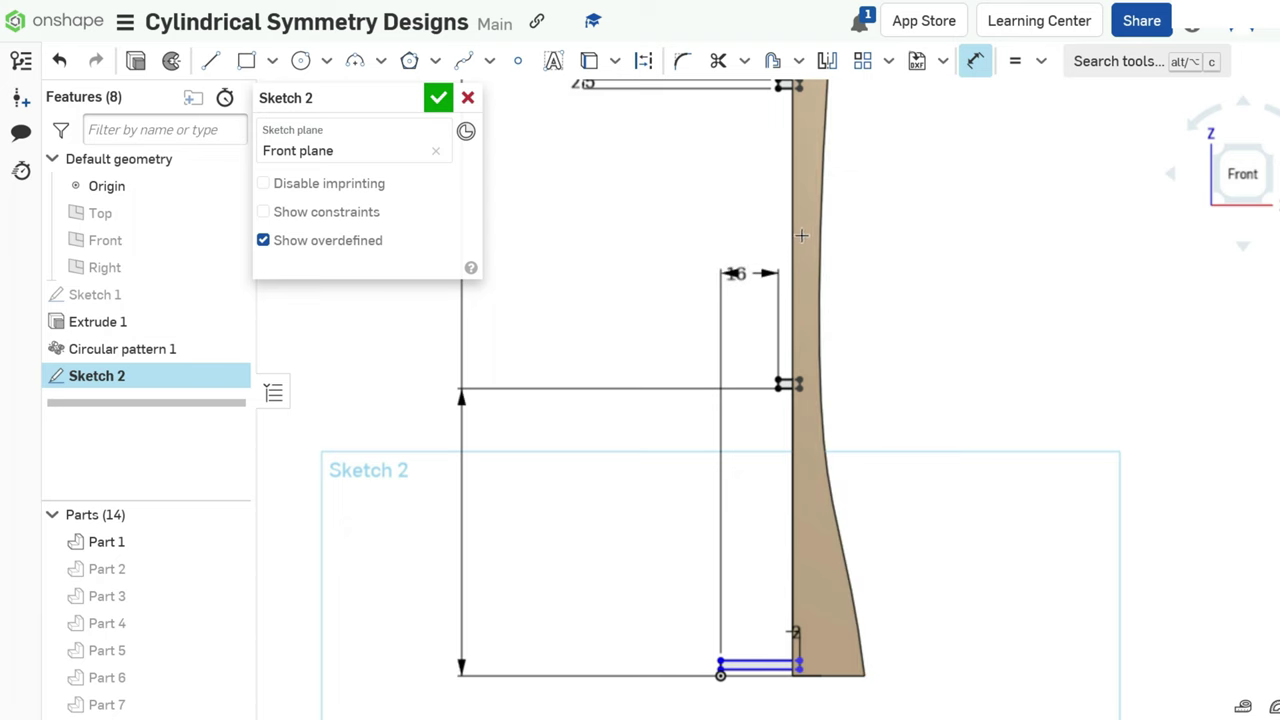
{"action": "key", "text": "shift+w"}
{"action": "left_click", "coordinate": [843, 385]}
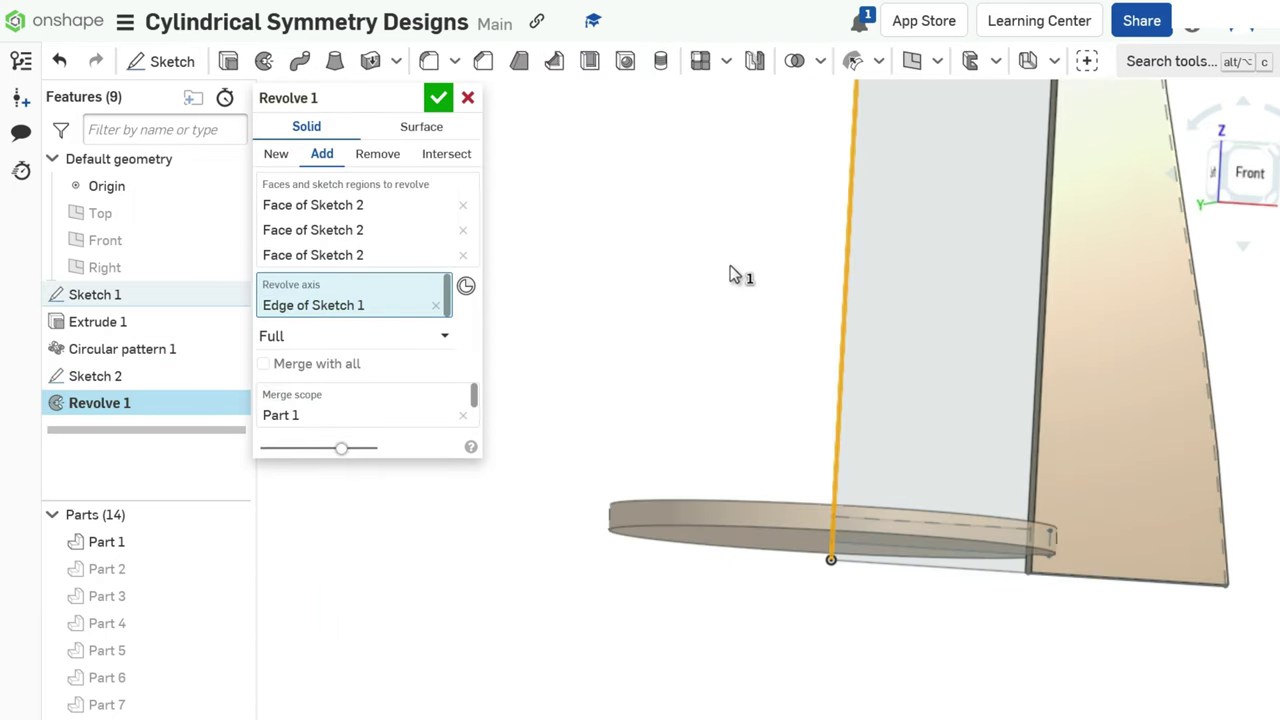
Copy the top ring, middle ring and base disk in place as Parts 18–20
{"action": "key", "text": "shift+5"}
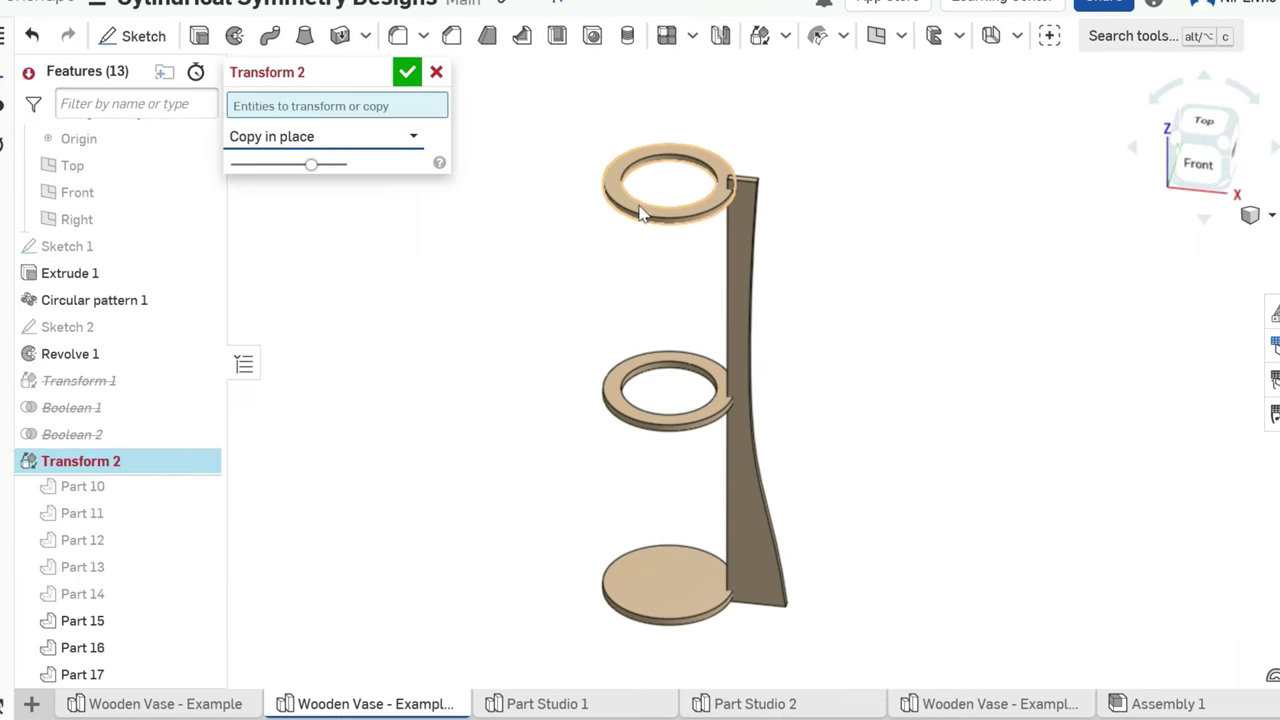
{"action": "left_click", "coordinate": [639, 208]}
{"action": "left_click", "coordinate": [630, 370]}
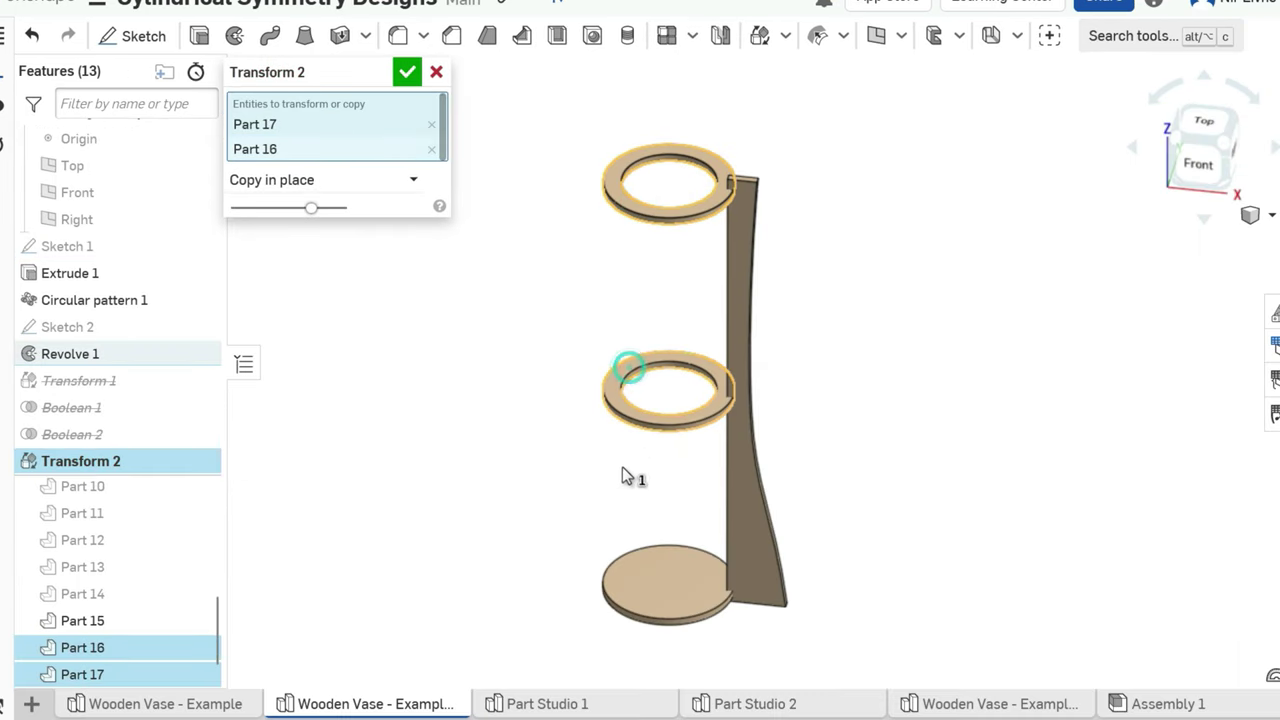
{"action": "left_click", "coordinate": [660, 572]}
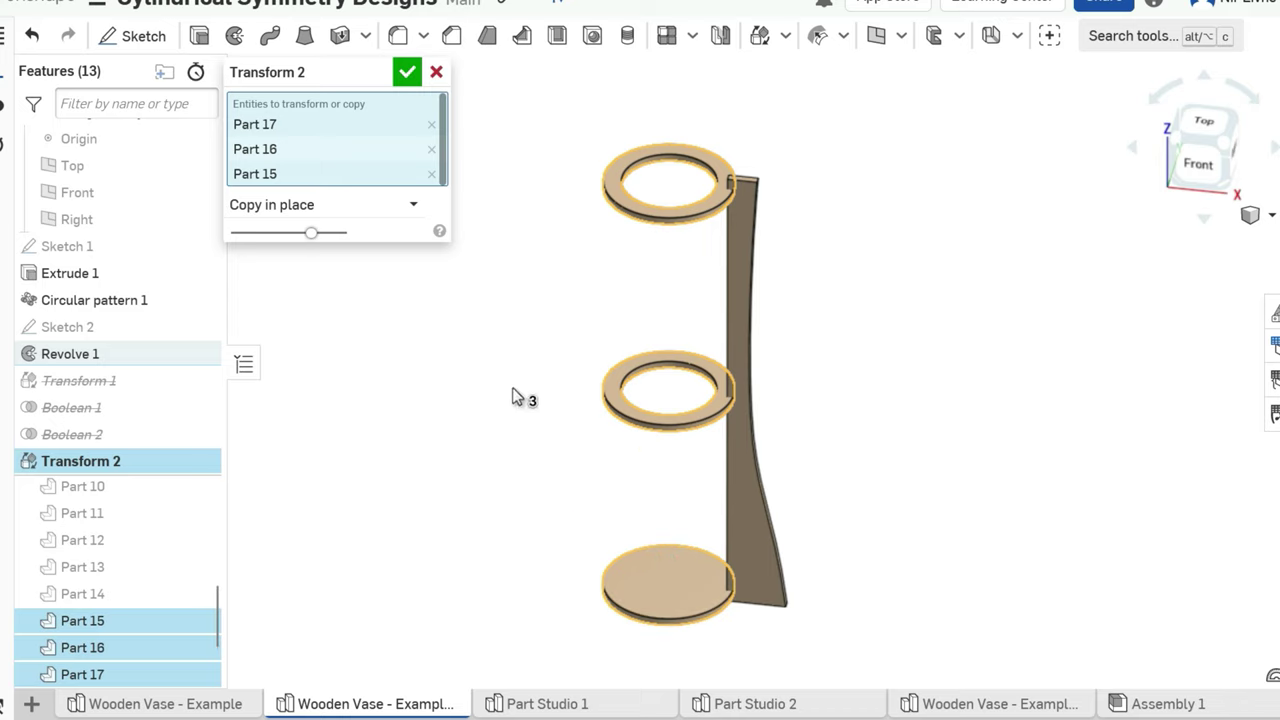
{"action": "left_click", "coordinate": [405, 73]}
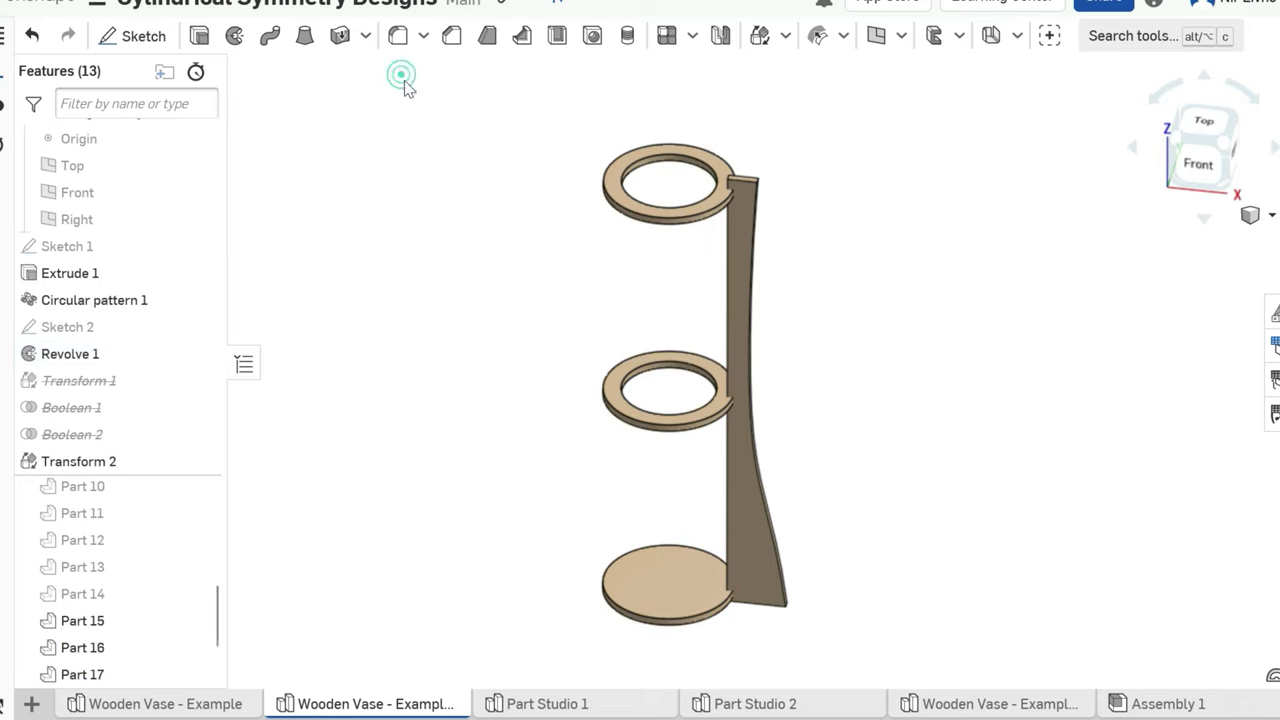
Subtract slats Parts 1–14 from ring and disk Parts 15–17, keeping the slats
{"action": "left_click", "coordinate": [785, 36]}
{"action": "left_click", "coordinate": [790, 72]}
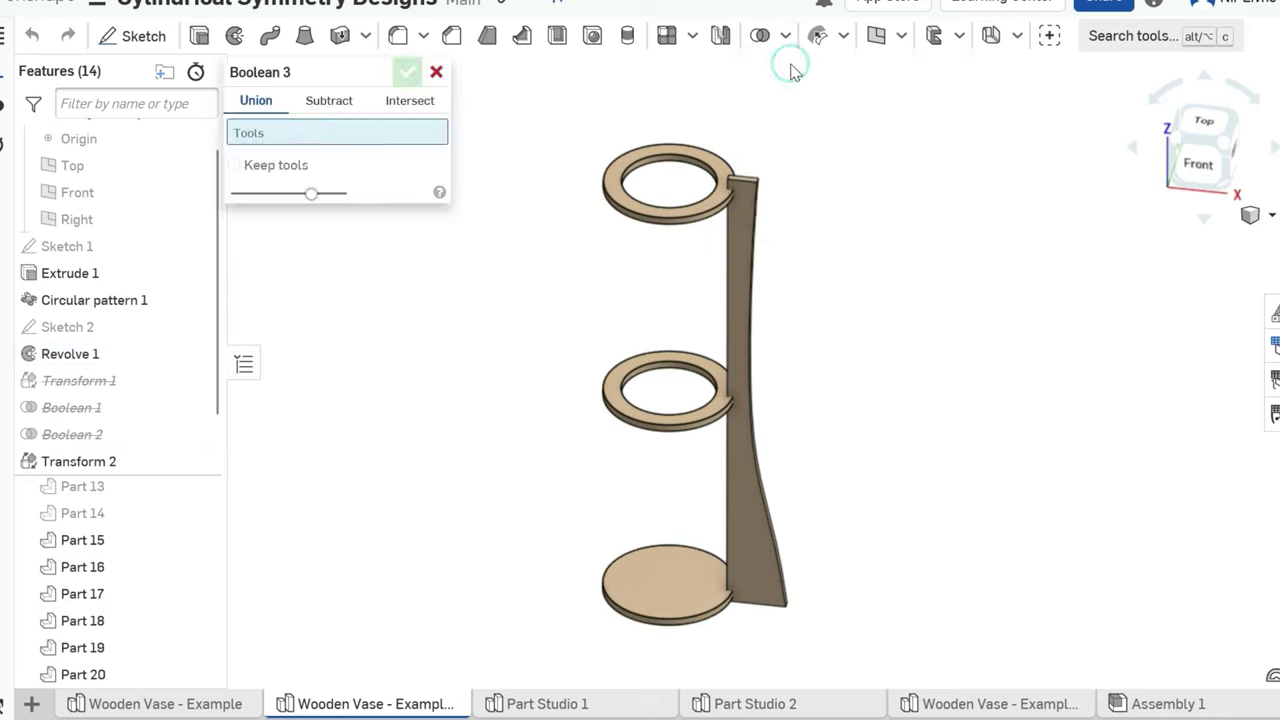
{"action": "left_click", "coordinate": [328, 100]}
{"action": "left_click", "coordinate": [118, 527]}
{"action": "scroll", "coordinate": [125, 555], "scroll_direction": "down", "scroll_amount": 2}
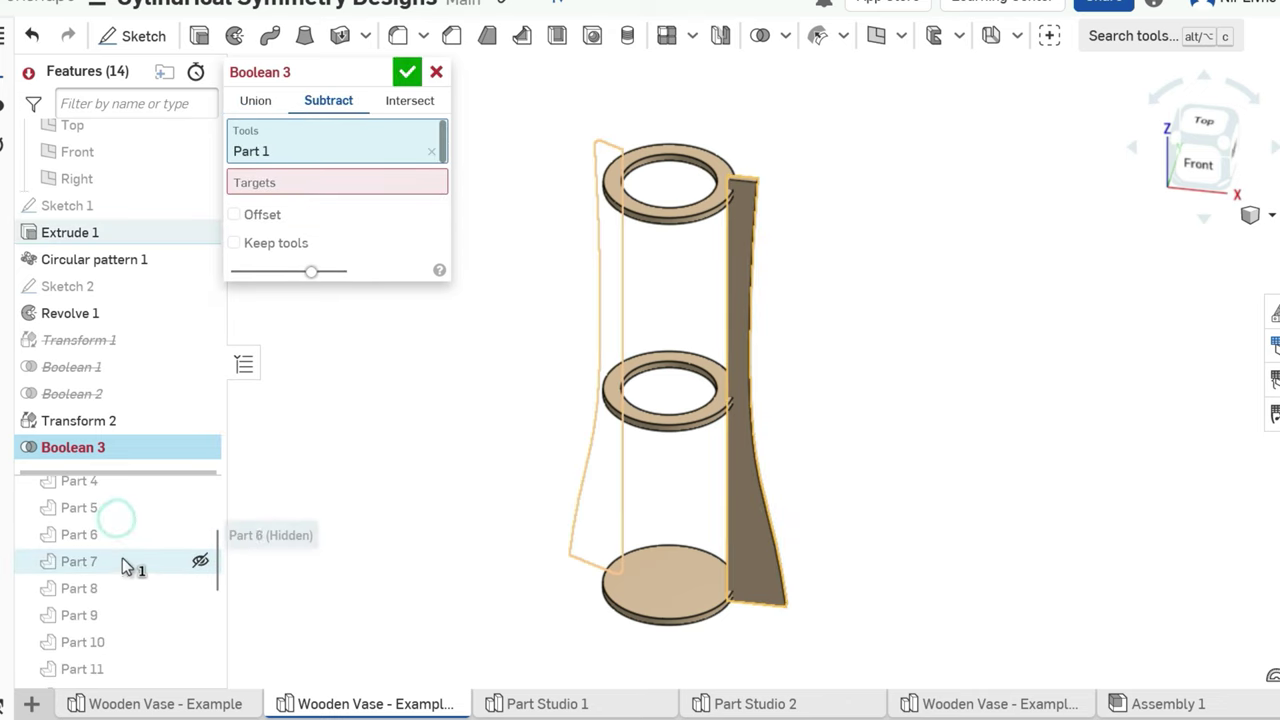
{"action": "scroll", "coordinate": [113, 660], "scroll_direction": "down", "scroll_amount": 2}
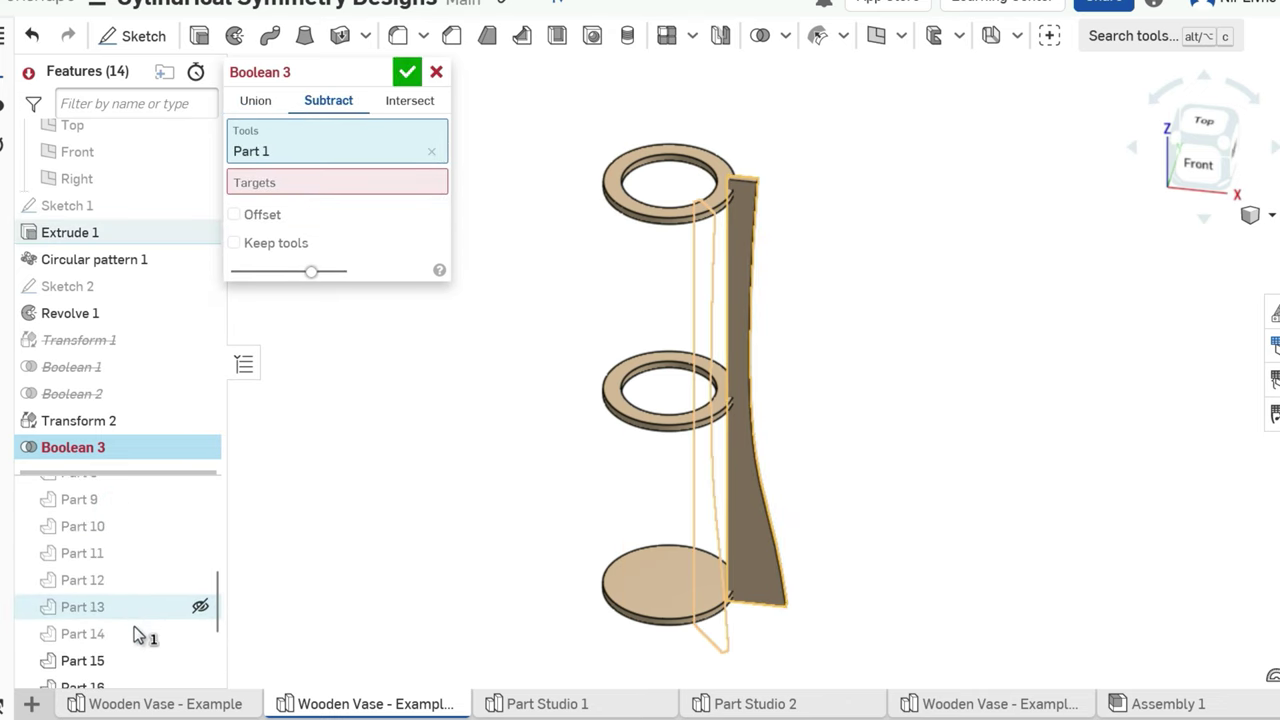
{"action": "left_click", "coordinate": [133, 638], "text": "shift"}
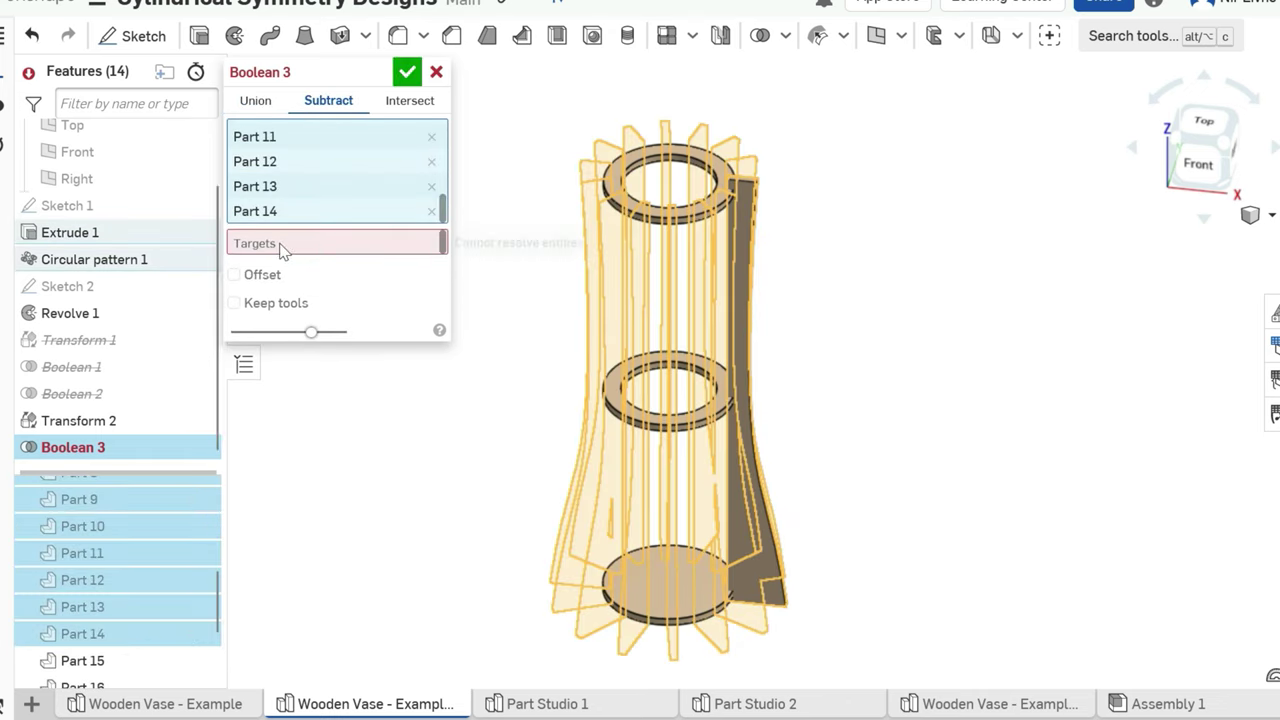
{"action": "left_click", "coordinate": [113, 568], "text": "shift"}
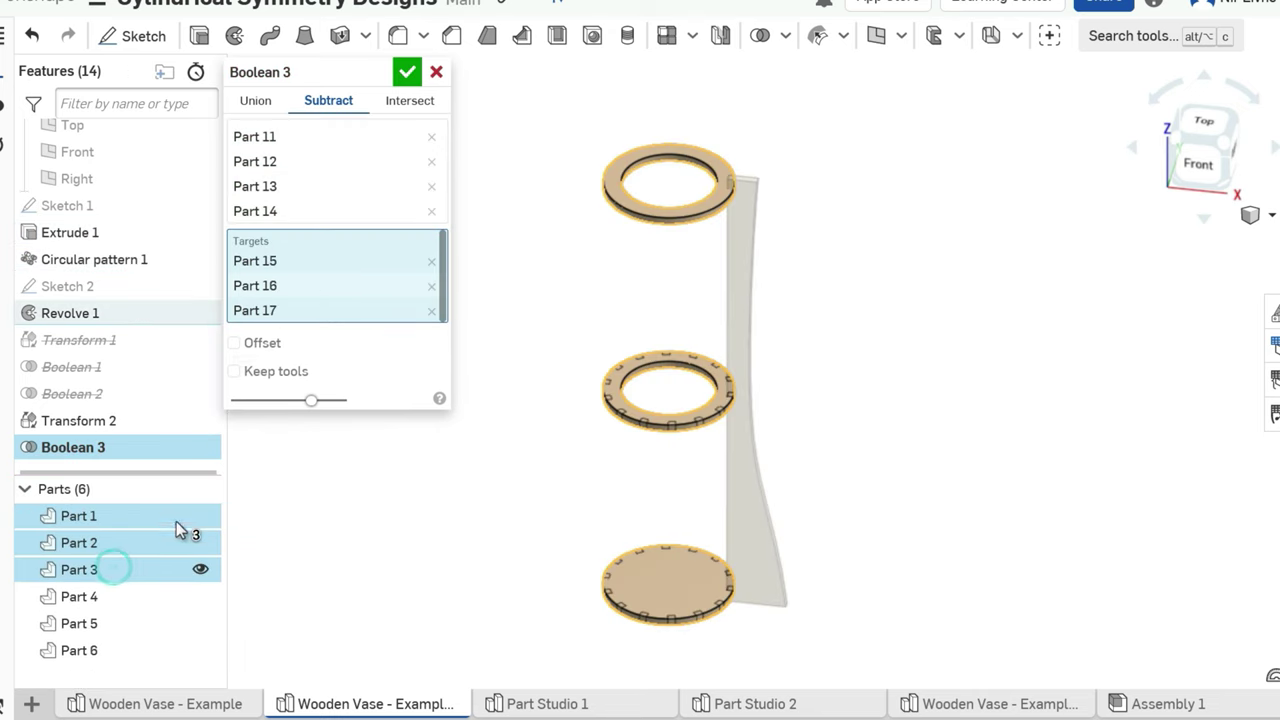
{"action": "left_click", "coordinate": [234, 372]}
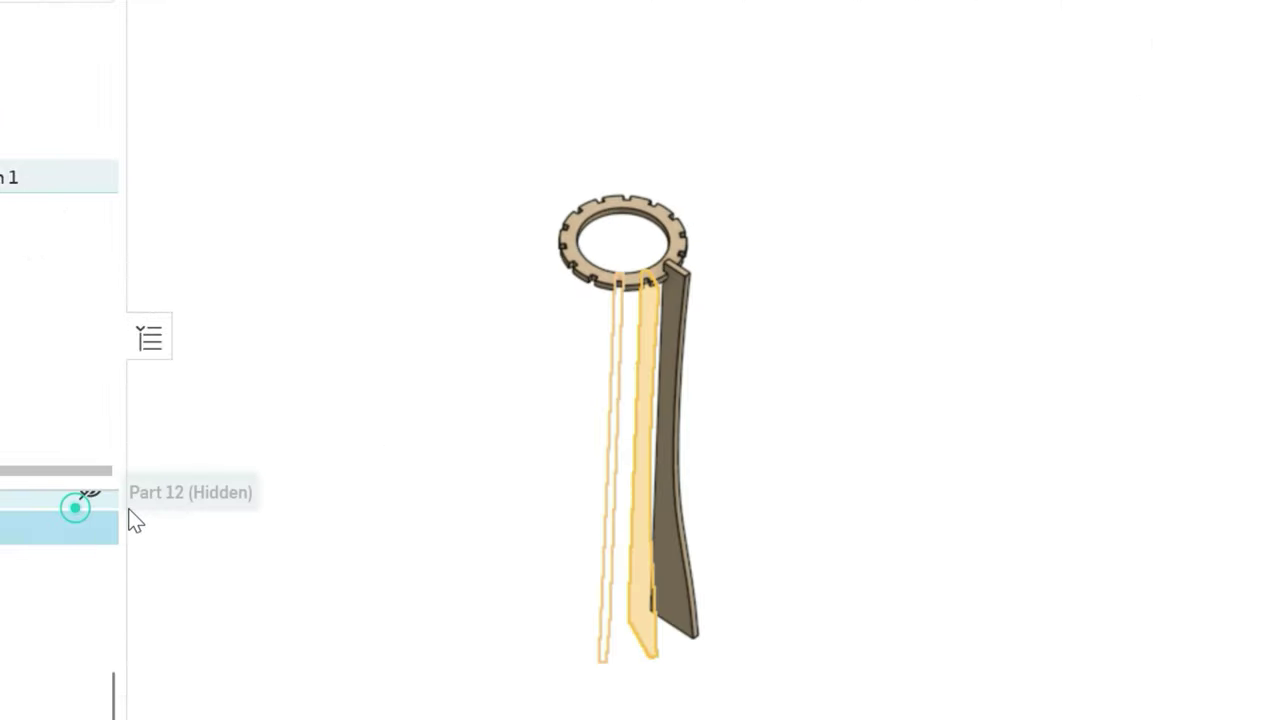
Subtract ring and disk copies Parts 18–20 from all 14 slats to cut their grooves
{"action": "left_click", "coordinate": [90, 520]}
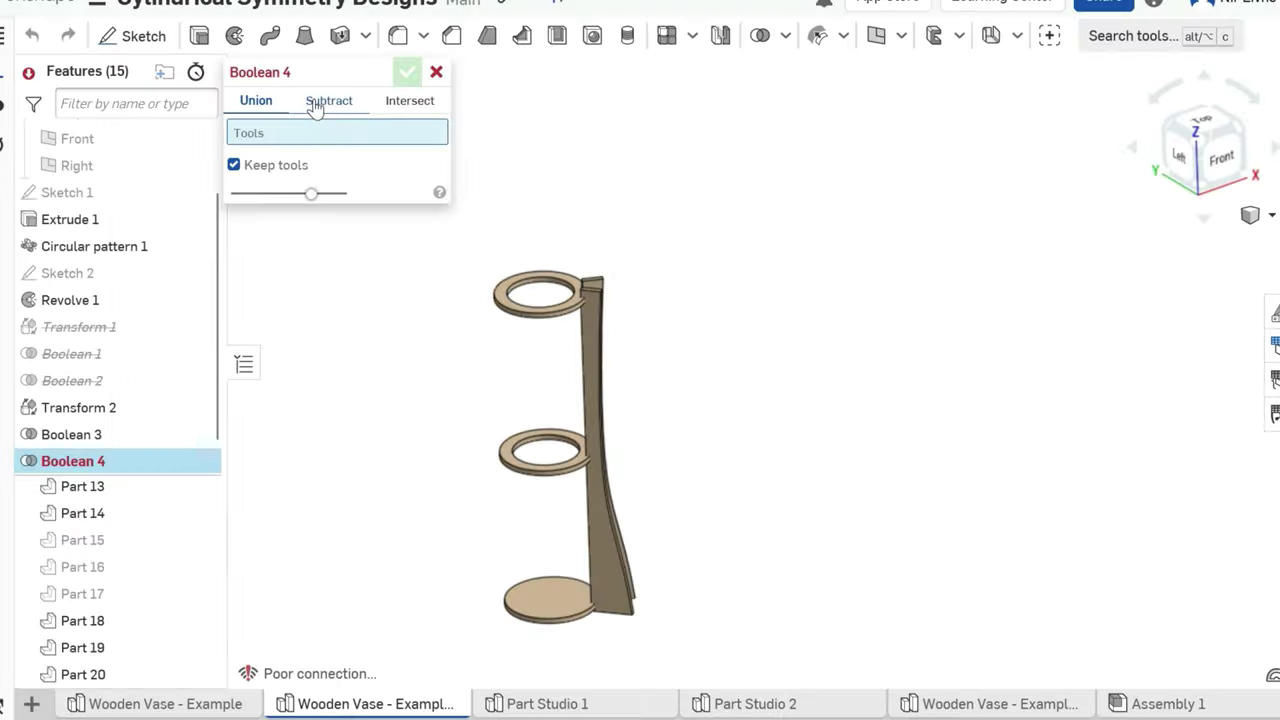
{"action": "left_click", "coordinate": [322, 100]}
{"action": "left_click", "coordinate": [531, 313]}
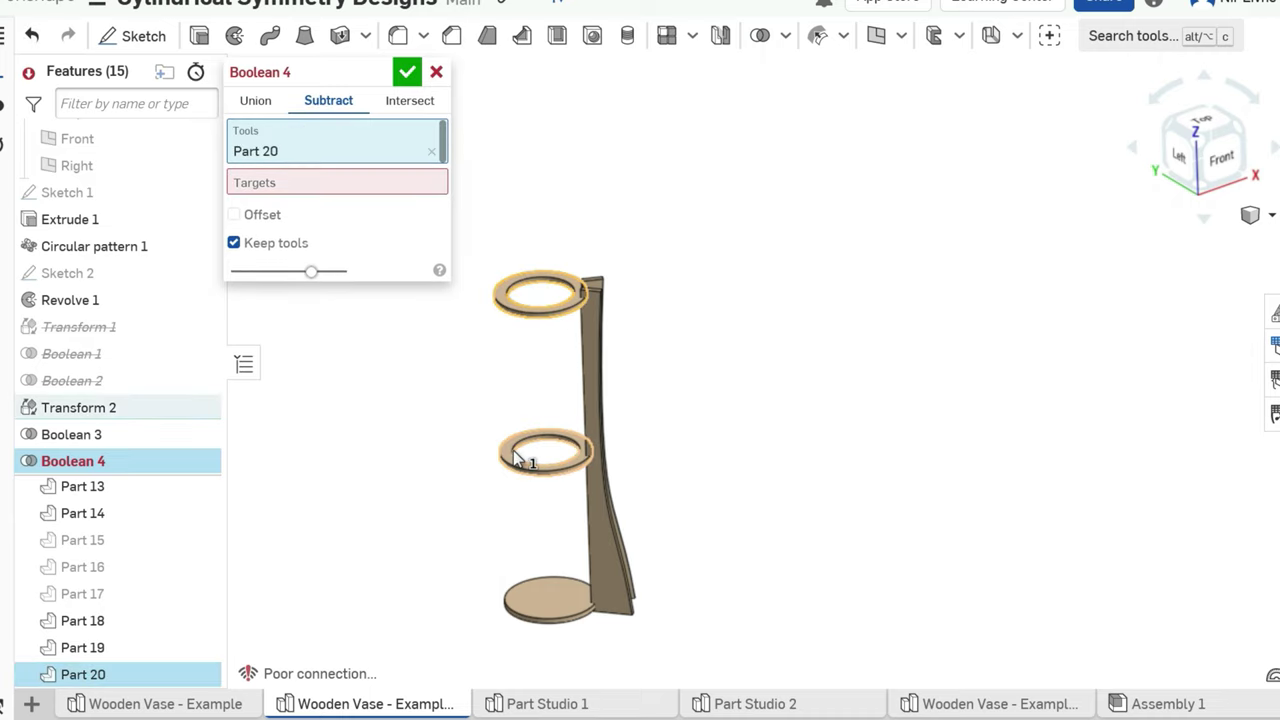
{"action": "left_click", "coordinate": [513, 450]}
{"action": "left_click", "coordinate": [552, 590]}
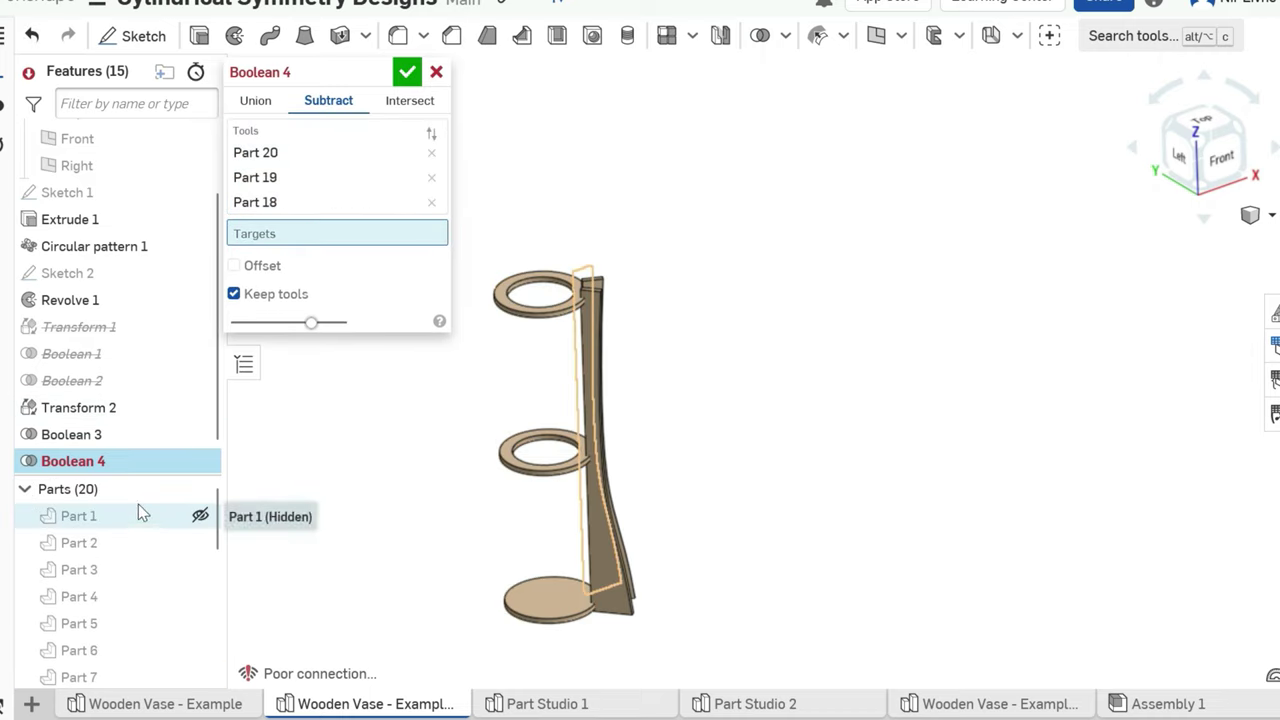
{"action": "left_click", "coordinate": [128, 516]}
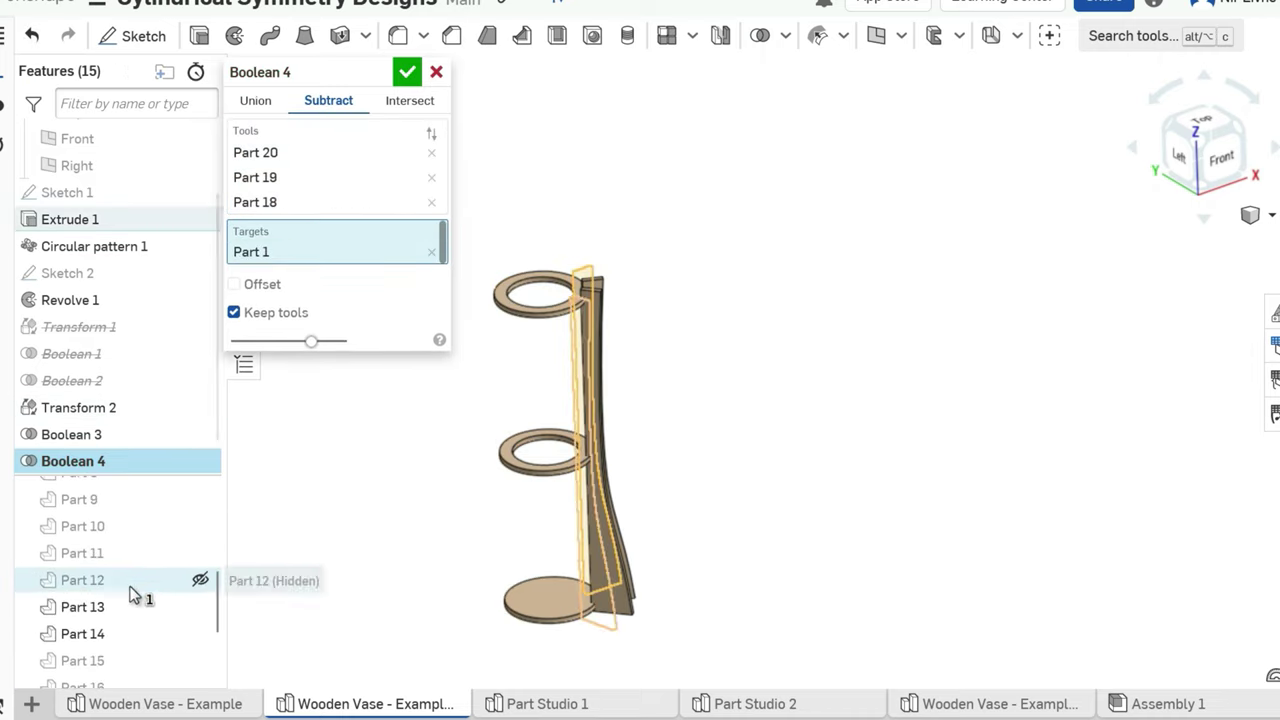
{"action": "left_click", "coordinate": [128, 631], "text": "shift"}
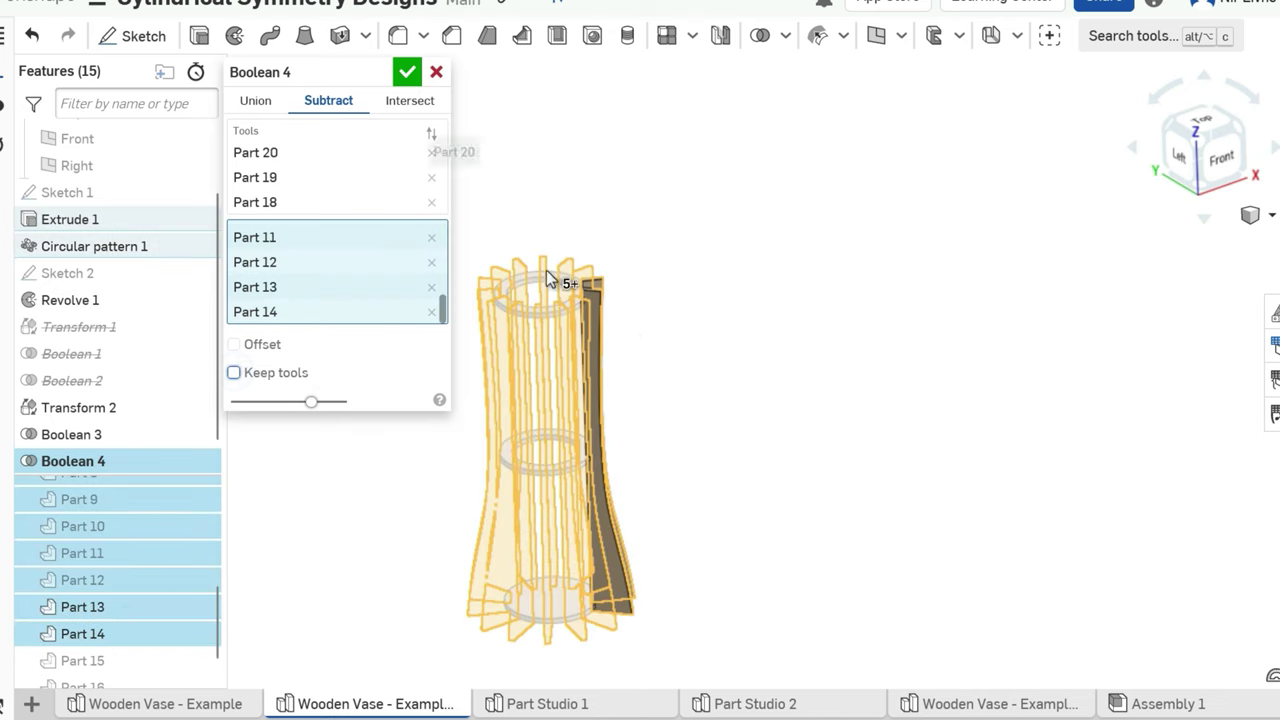
{"action": "key", "text": "Return"}
{"action": "right_click_drag", "start_coordinate": [590, 316], "coordinate": [747, 346]}
Hide a slat, make Parts 2 and 3 visible again, and tilt the vase view
{"action": "scroll", "coordinate": [120, 526], "scroll_direction": "up", "scroll_amount": 4}
{"action": "scroll", "coordinate": [150, 560], "scroll_direction": "down", "scroll_amount": 5}
{"action": "left_click", "coordinate": [200, 566]}
{"action": "scroll", "coordinate": [195, 586], "scroll_direction": "up", "scroll_amount": 3}
{"action": "scroll", "coordinate": [196, 520], "scroll_direction": "up", "scroll_amount": 3}
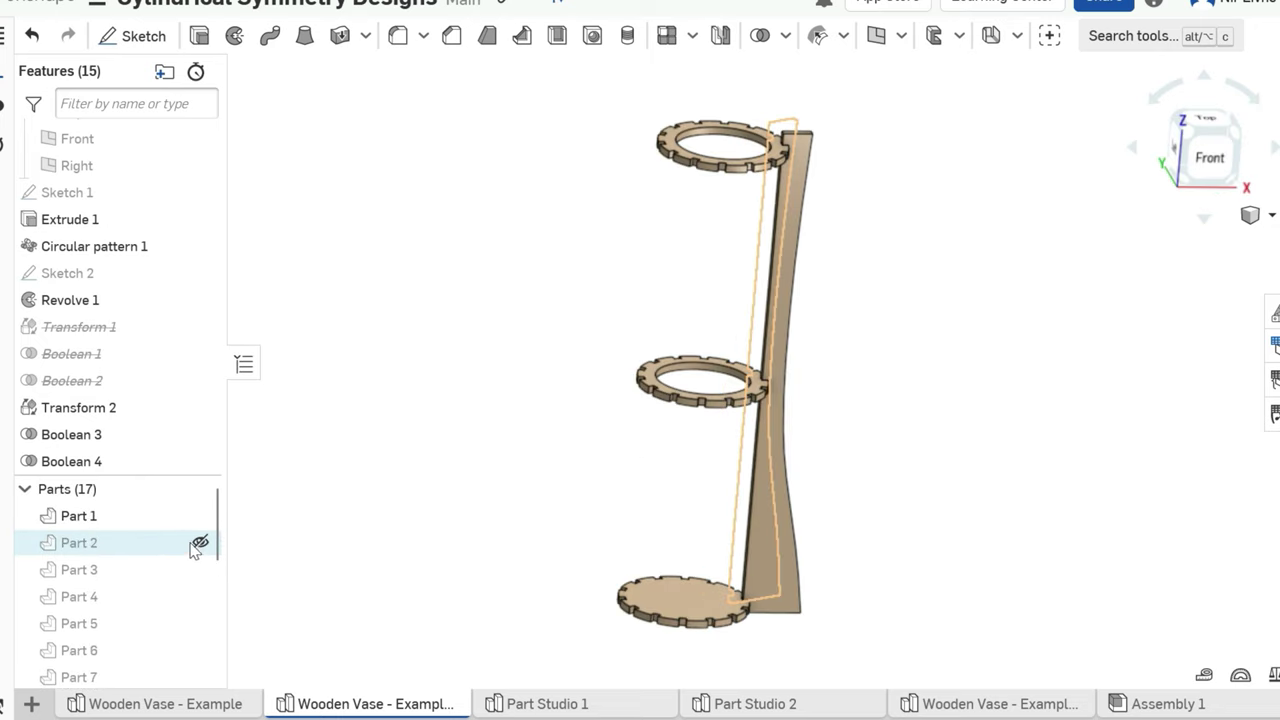
{"action": "left_click", "coordinate": [200, 543]}
{"action": "left_click", "coordinate": [199, 569]}
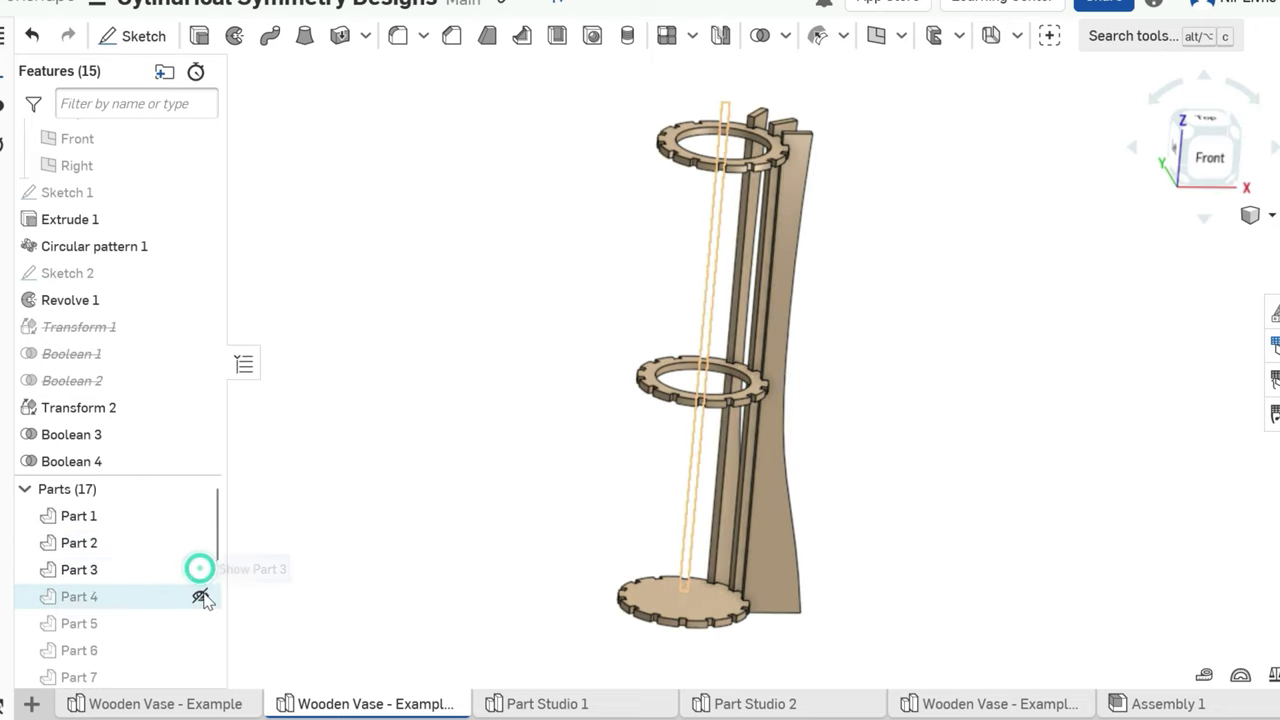
{"action": "right_click_drag", "start_coordinate": [483, 424], "coordinate": [696, 362]}
{"action": "scroll", "coordinate": [696, 362], "scroll_direction": "up", "scroll_amount": 3}
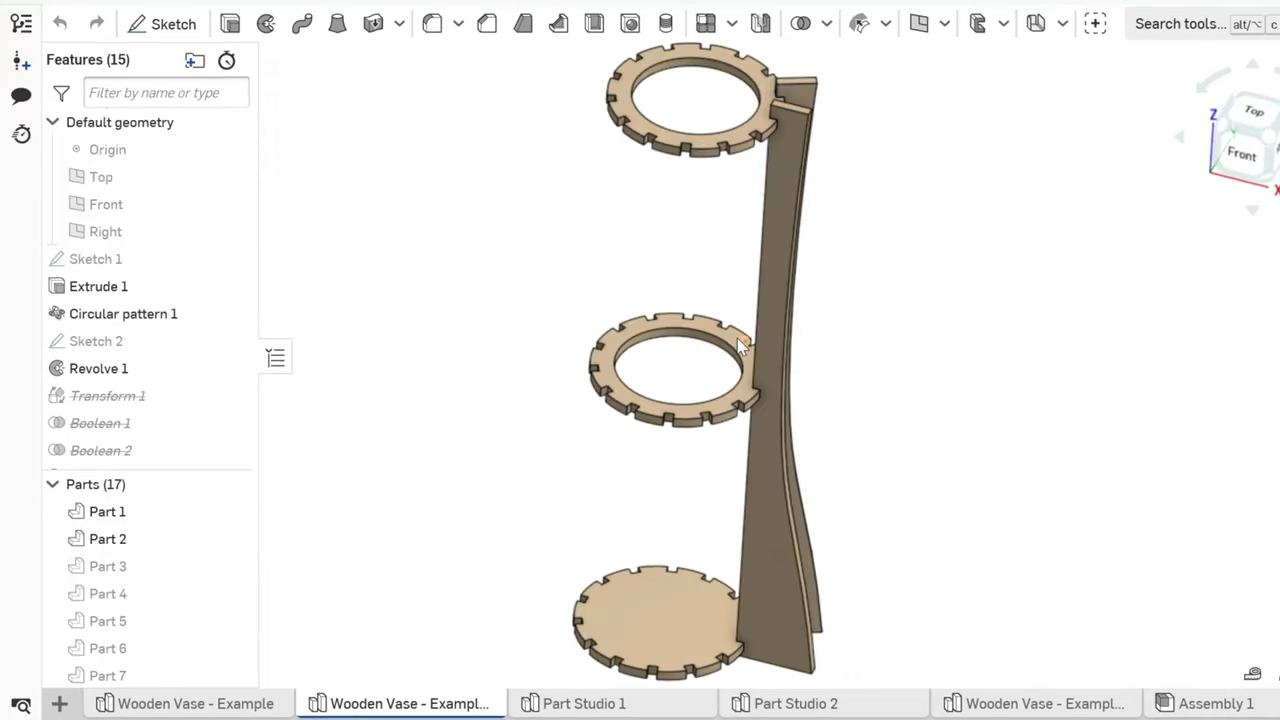
Export the middle ring as a DXF/DWG file
{"action": "left_click", "coordinate": [736, 345]}
{"action": "right_click", "coordinate": [734, 340]}
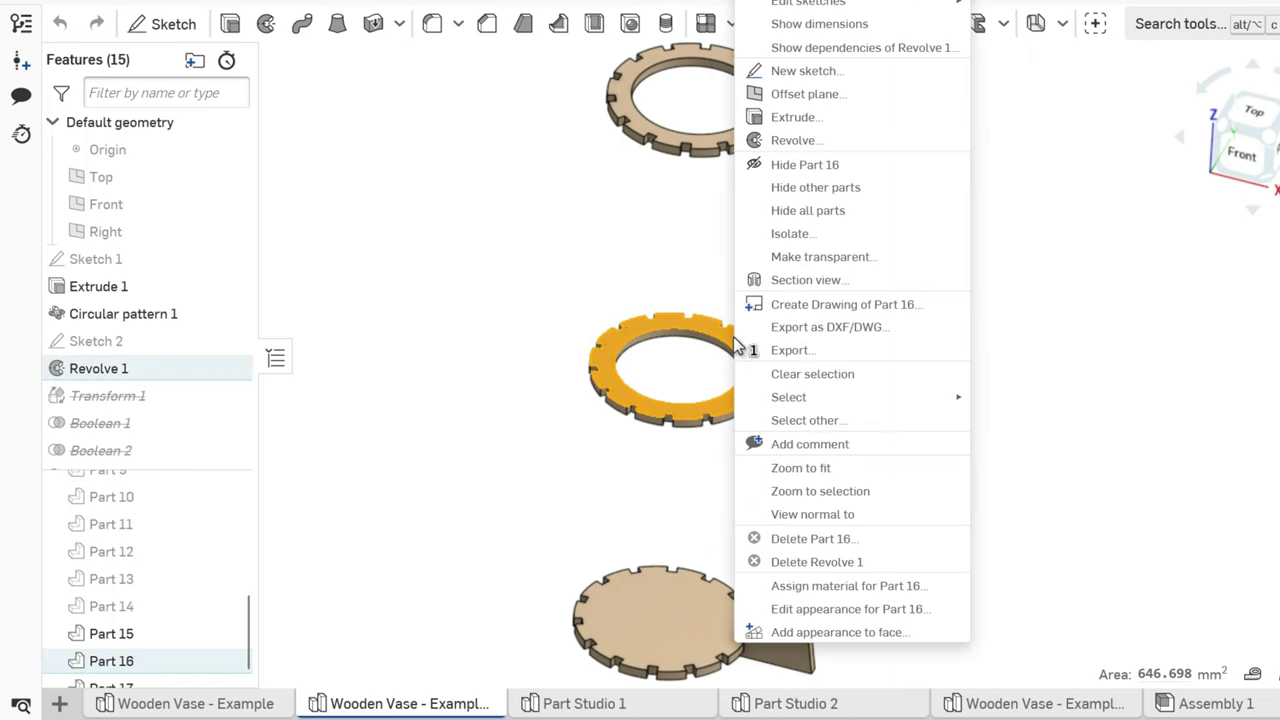
{"action": "left_click", "coordinate": [812, 338]}
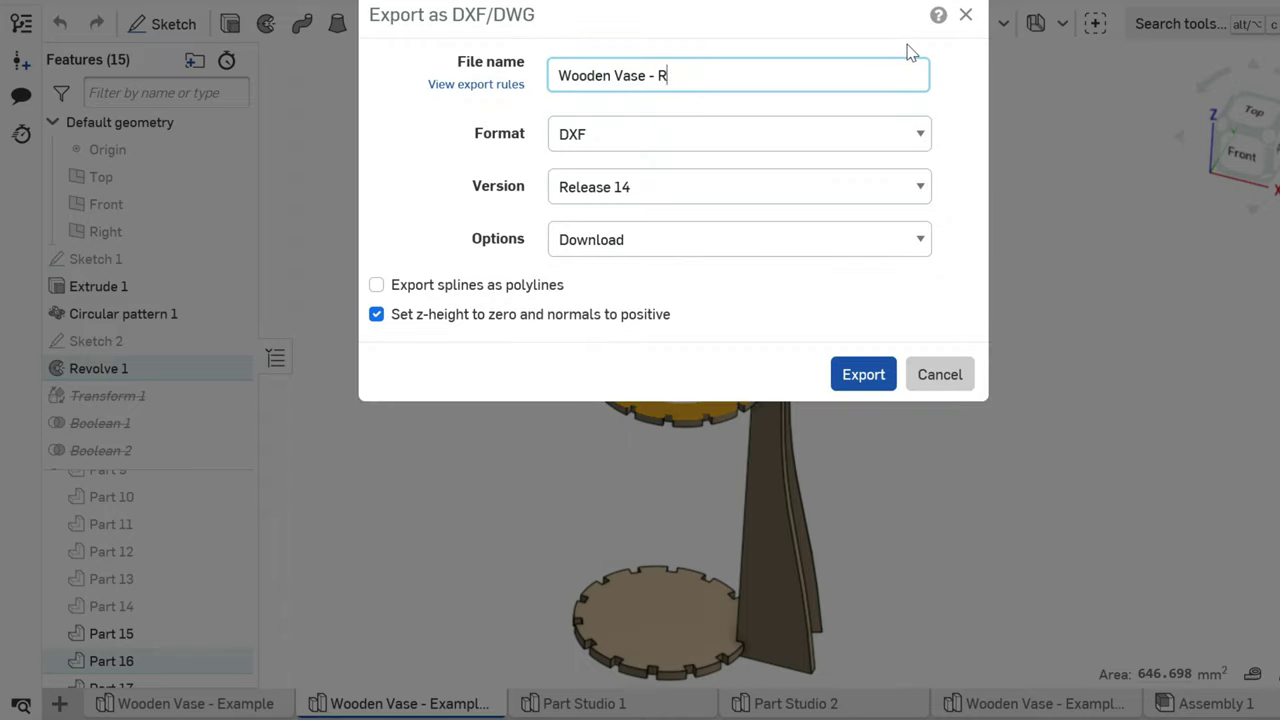
{"action": "key", "text": "Return"}
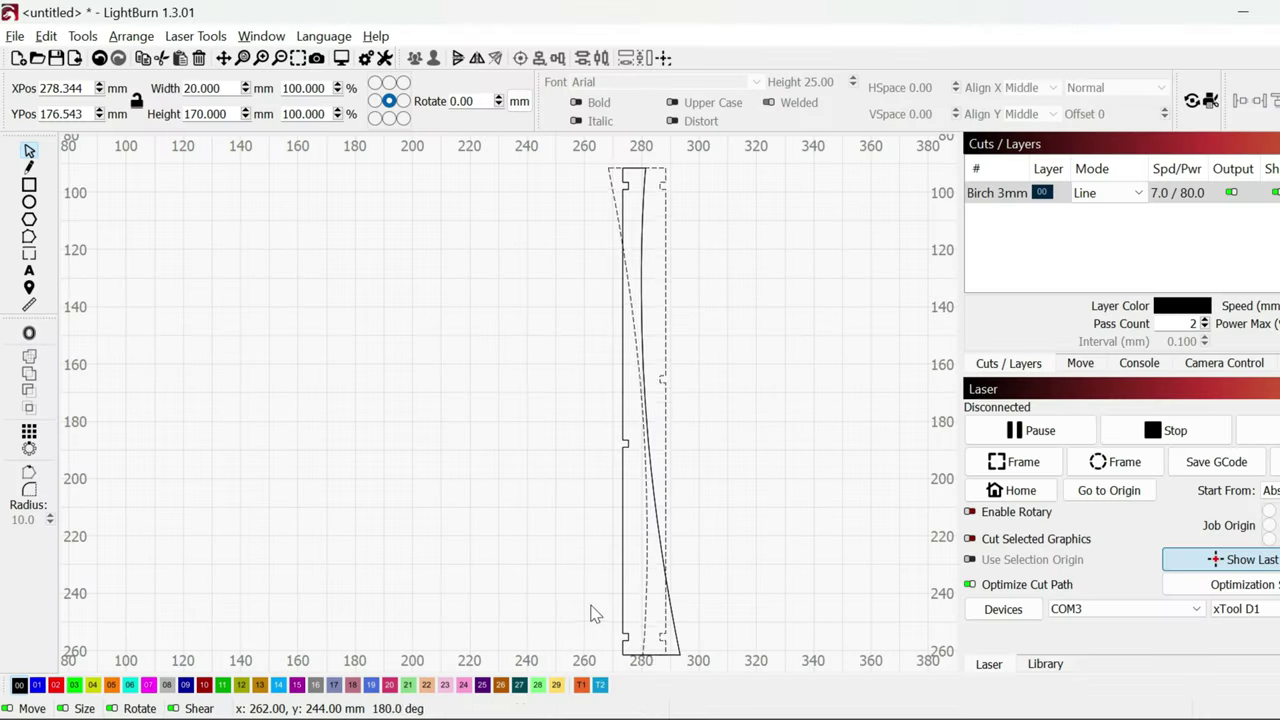
Select all the imported slat outlines and duplicate them
{"action": "key", "text": "ctrl+a"}
{"action": "scroll", "coordinate": [685, 355], "scroll_direction": "down", "scroll_amount": 2}
{"action": "right_click", "coordinate": [646, 382]}
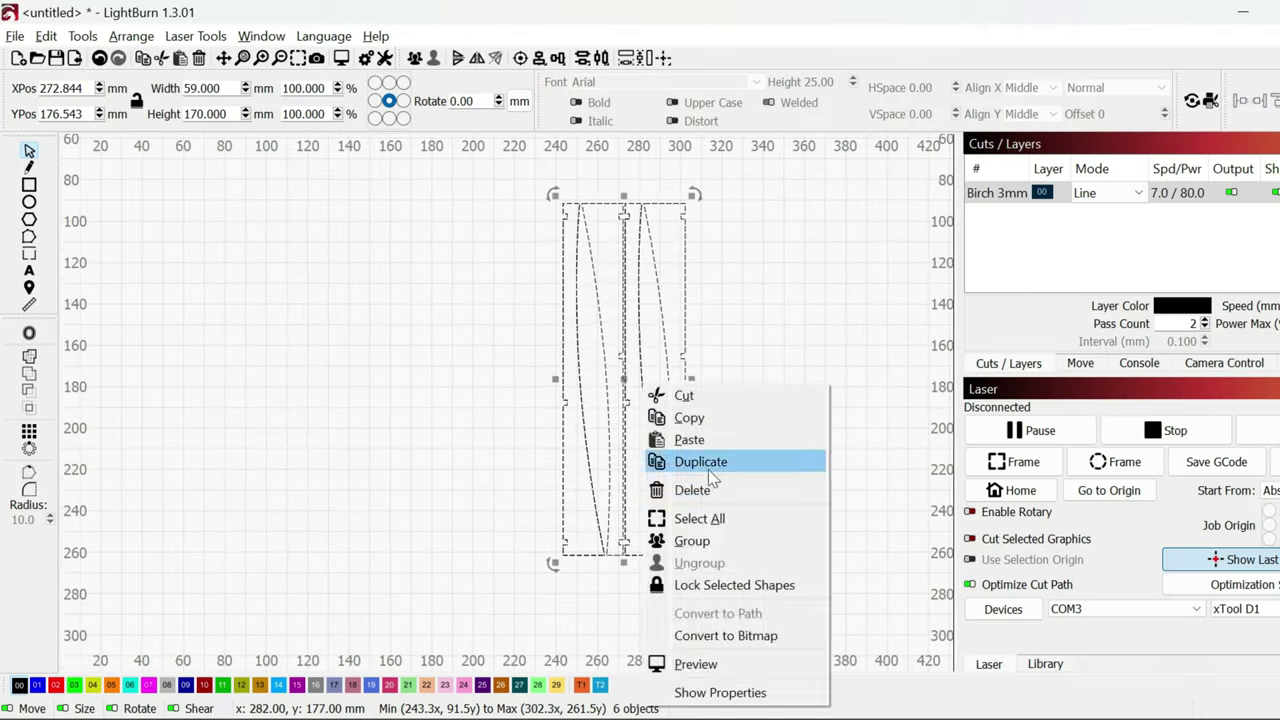
{"action": "left_click", "coordinate": [731, 457]}
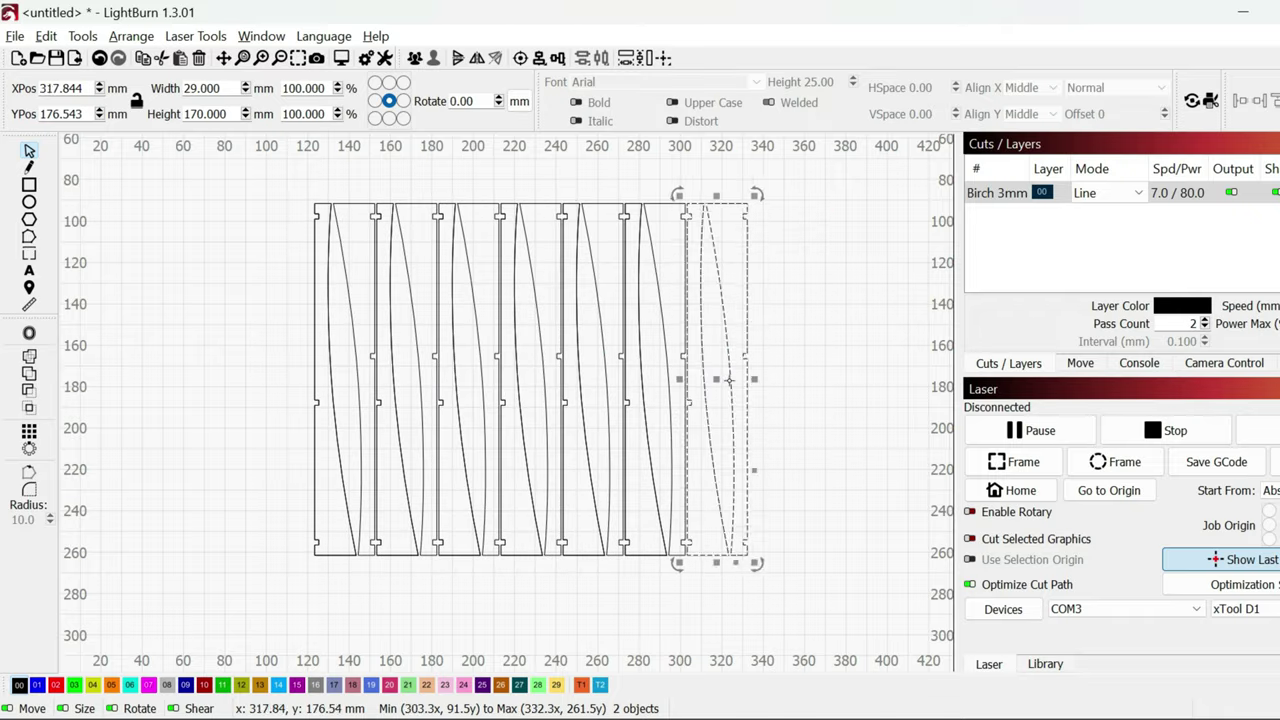